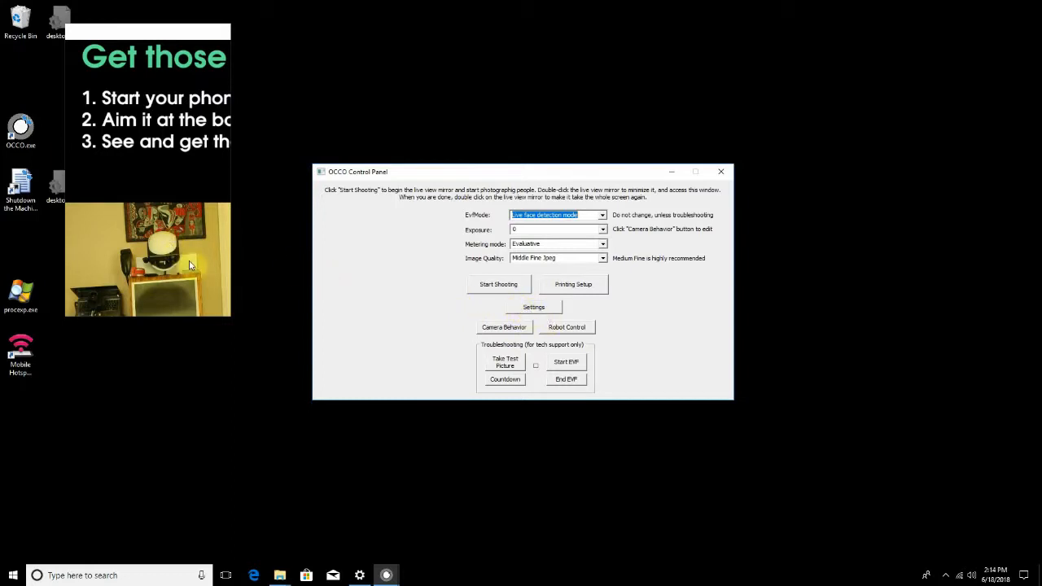
- Enlarge the live view mirror window slightly, and switch the mirror to full screen and back to a small window
mouse_move(230, 317)
mouse_down()
mouse_move(249, 344)
mouse_move(242, 331)
mouse_up()
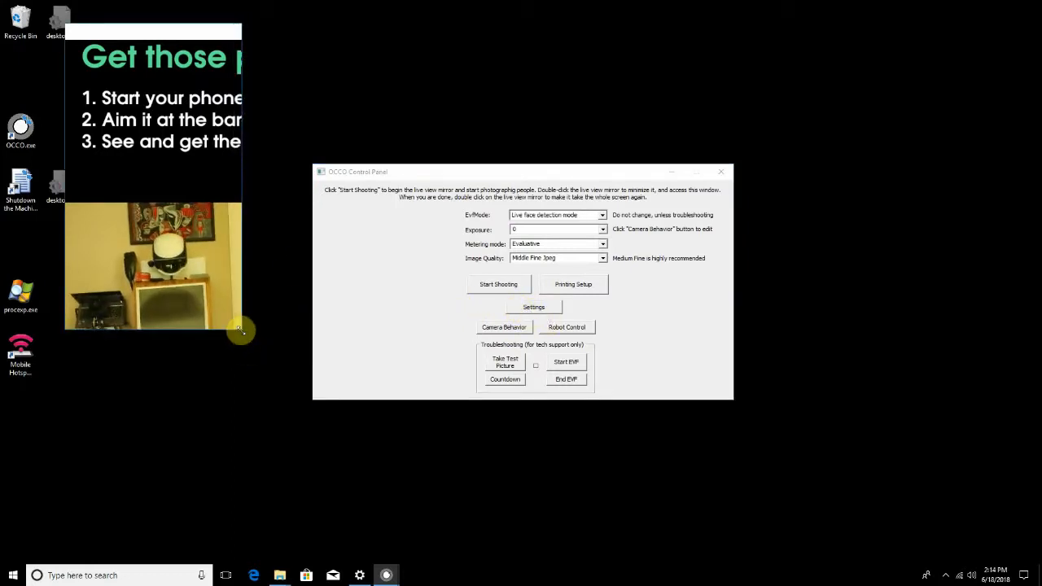
double_click(192, 277)
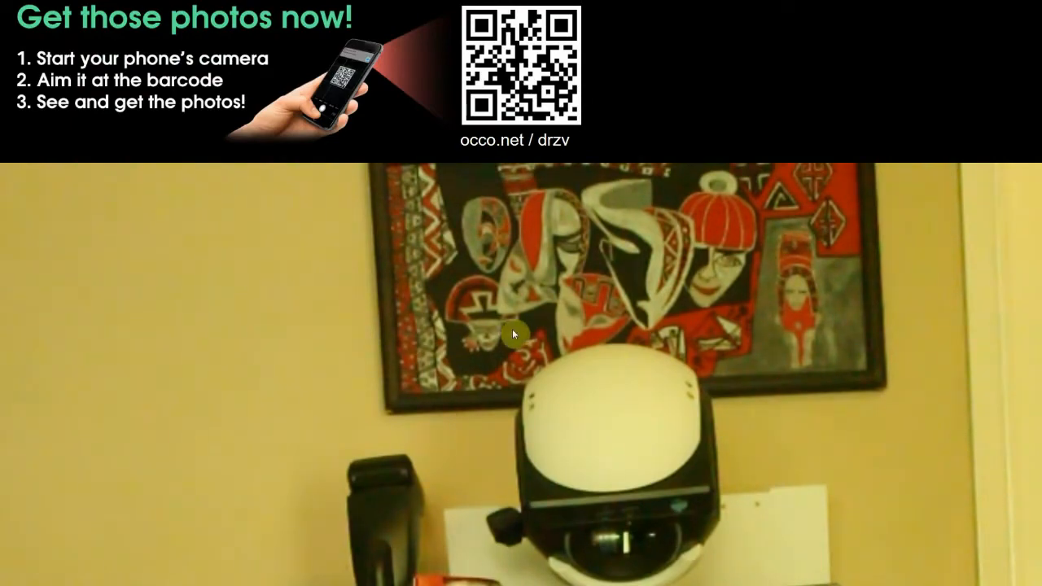
double_click(465, 310)
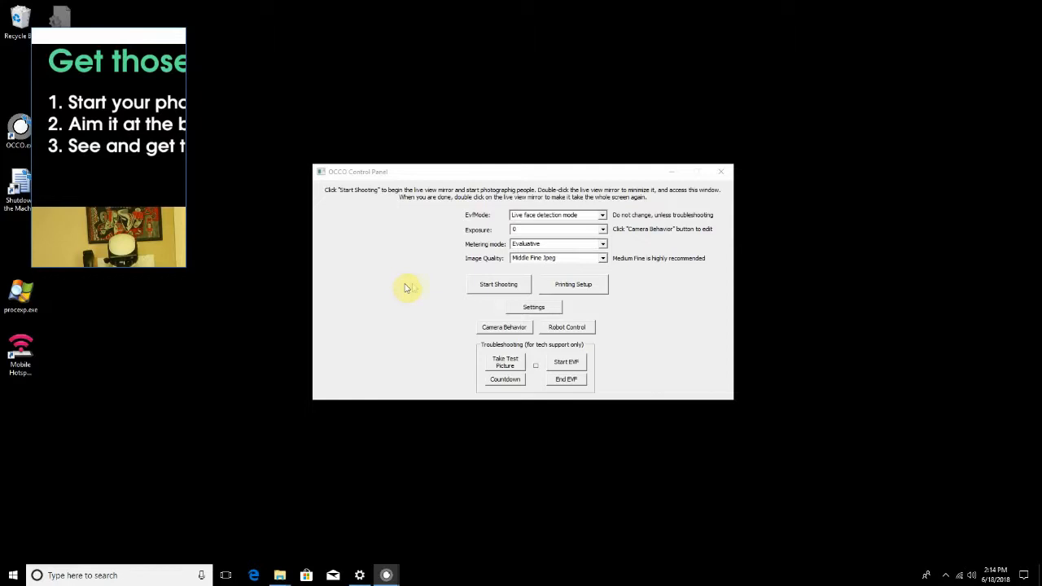
- Restart OCCO and start shooting, with the live view mirror reduced to a small window over the desktop
click(722, 172)
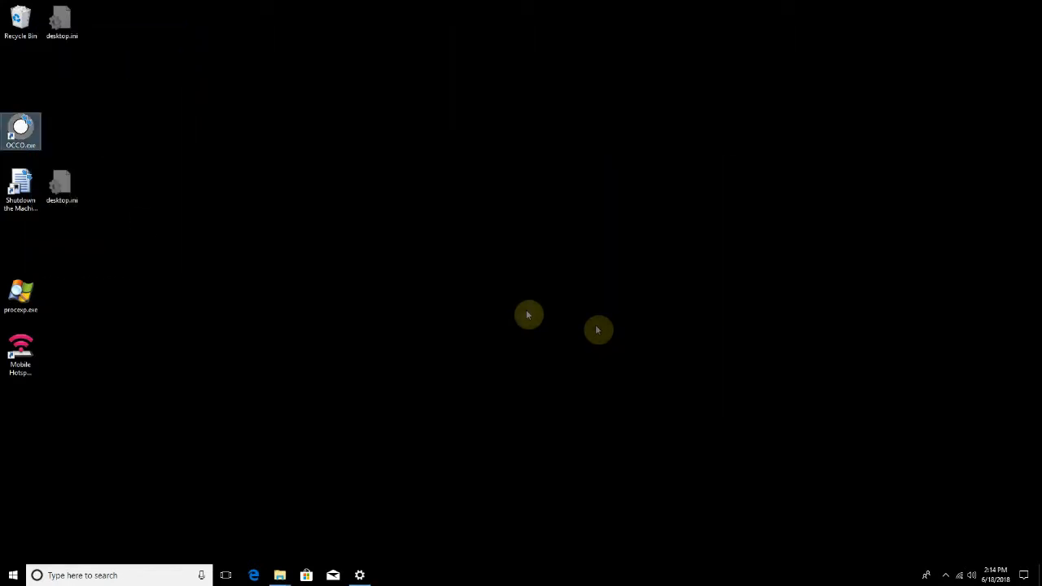
double_click(21, 130)
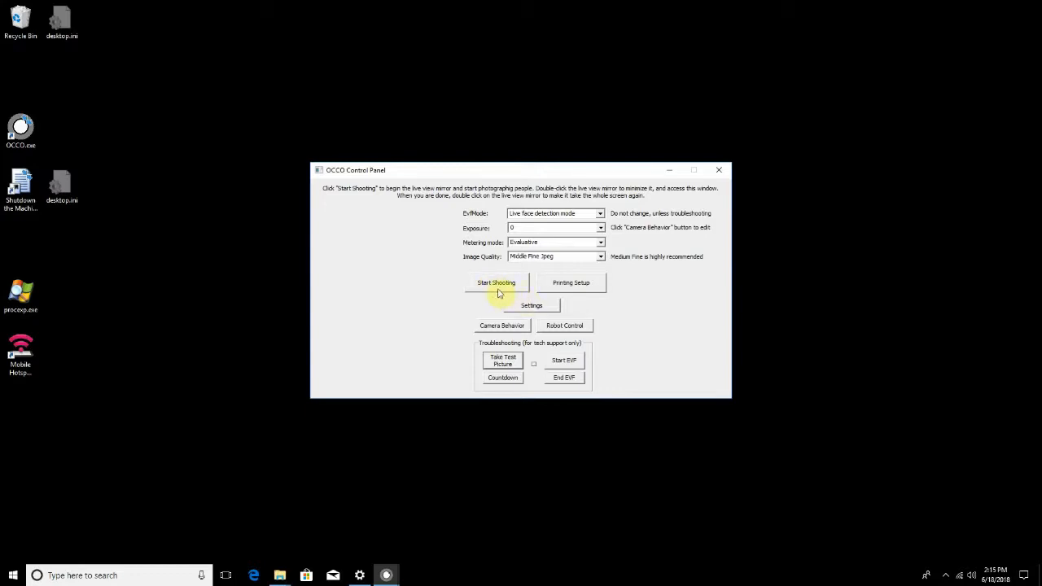
click(494, 287)
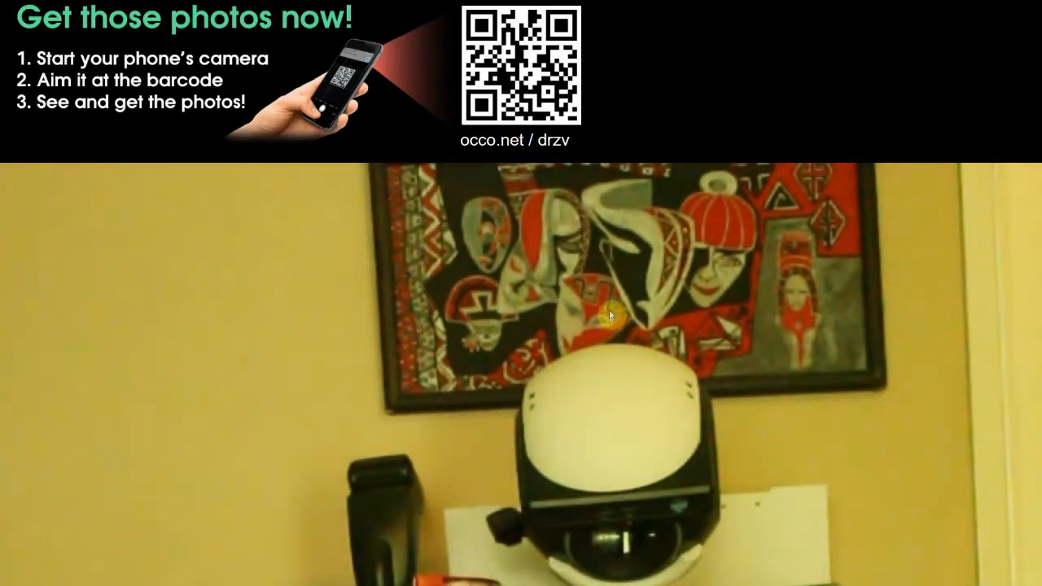
double_click(355, 246)
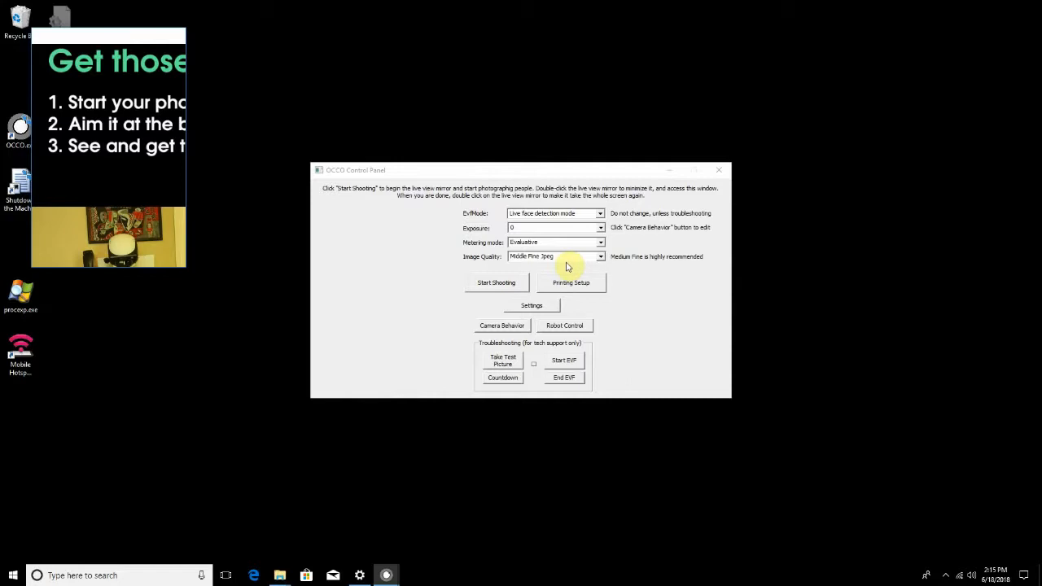
- Review the available image quality options and the exposure setting in the OCCO Control Panel
click(601, 259)
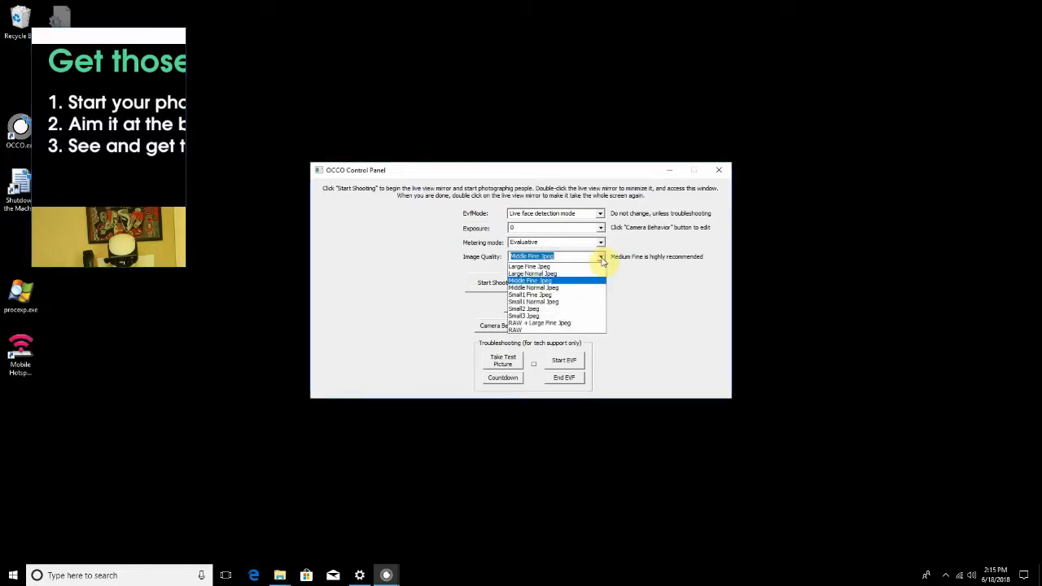
click(601, 259)
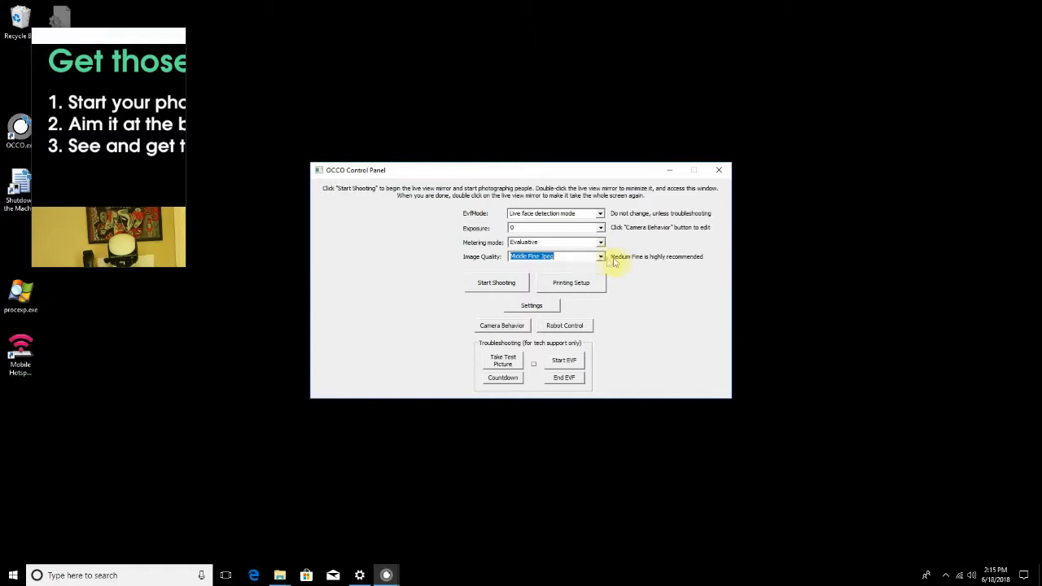
click(543, 228)
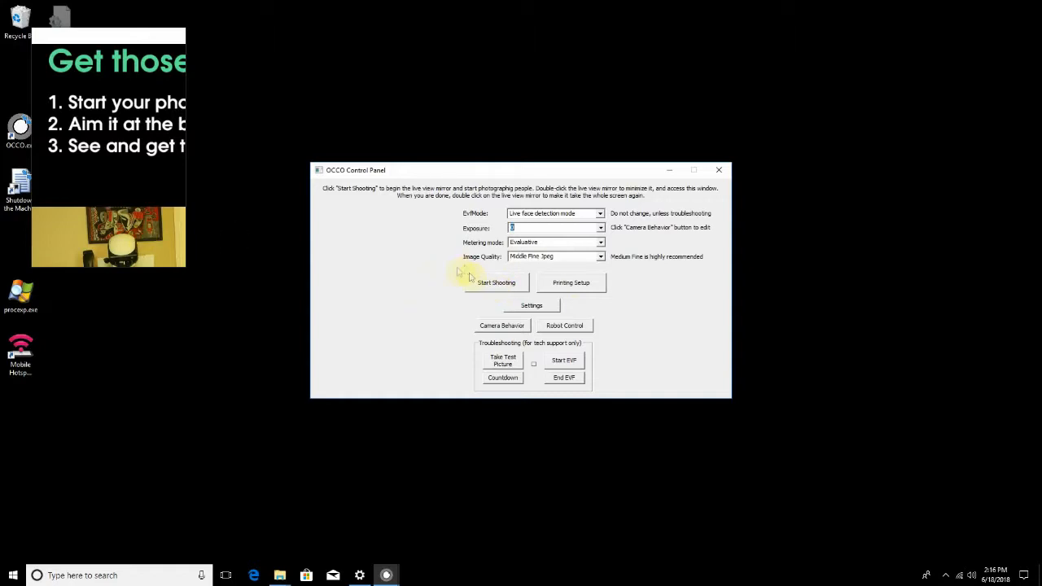
- Open the printing setup and review the active printer choices and the available print template files
click(580, 285)
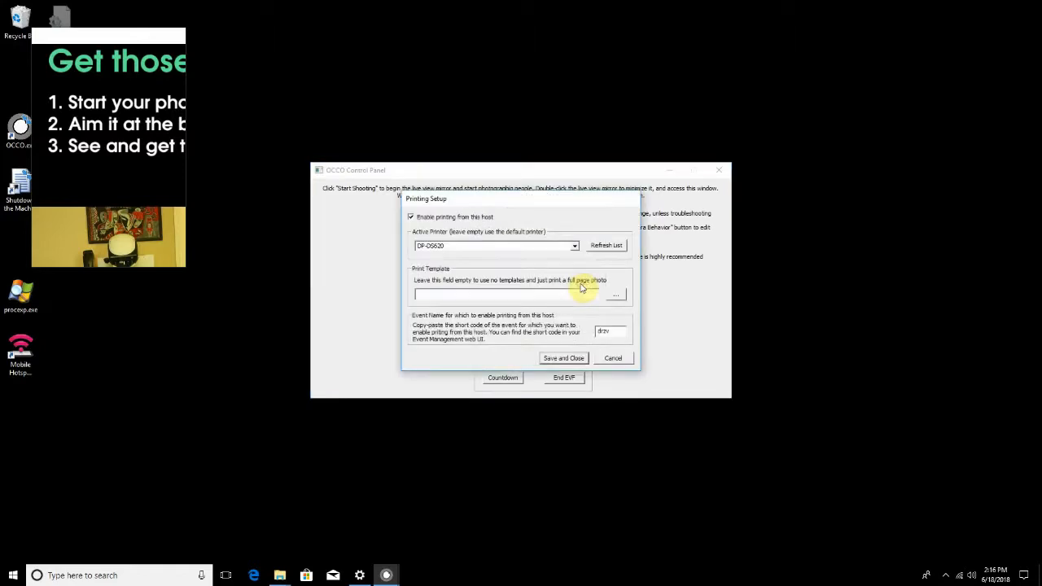
drag(497, 202, 501, 206)
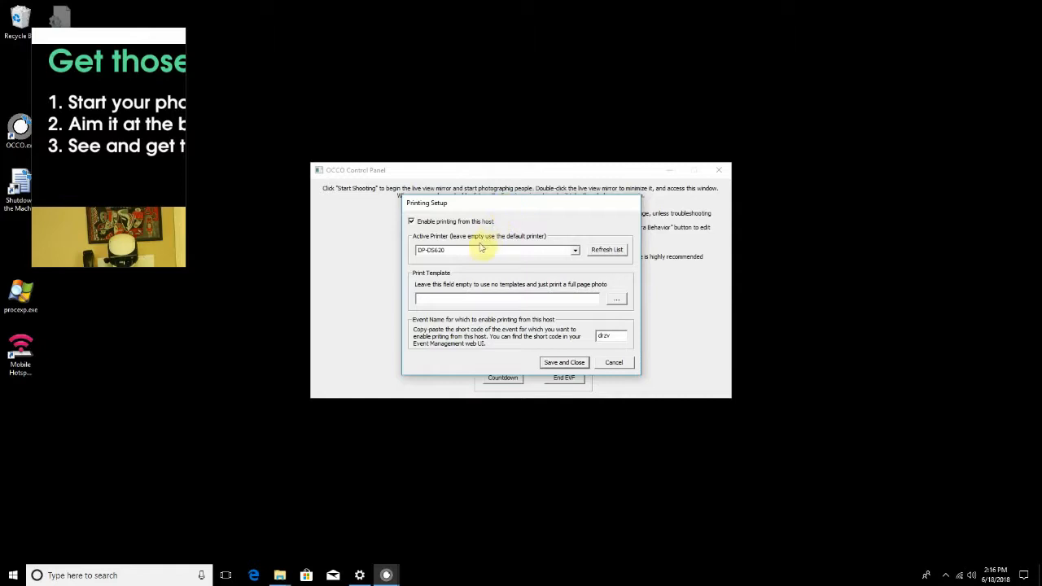
click(576, 251)
click(576, 252)
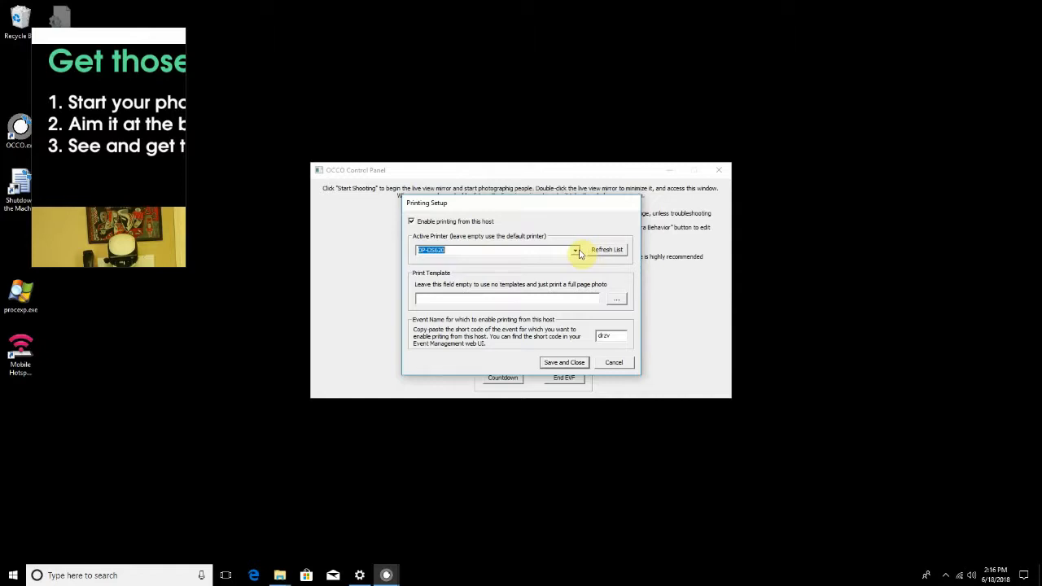
click(566, 298)
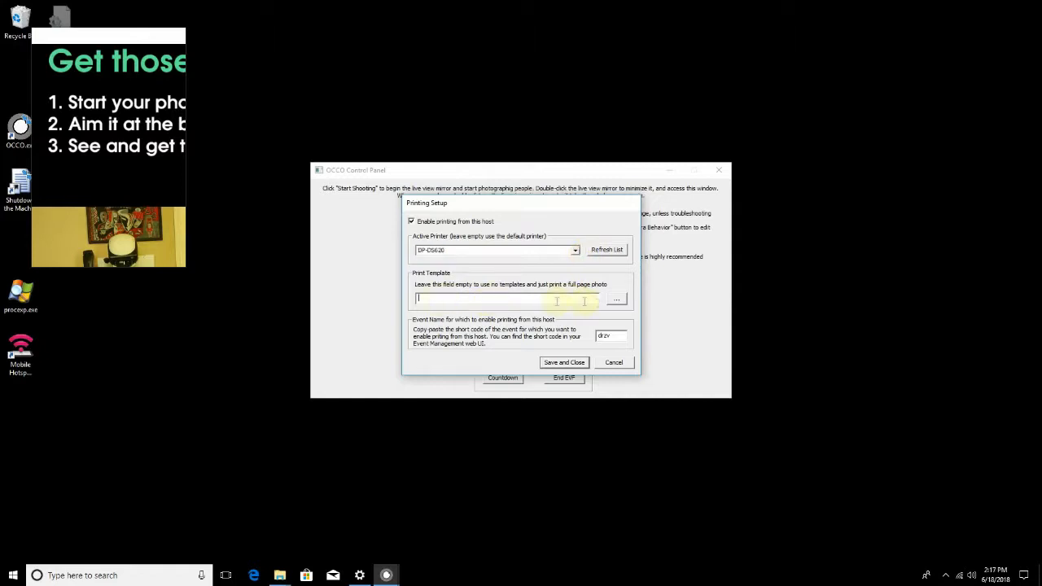
click(616, 299)
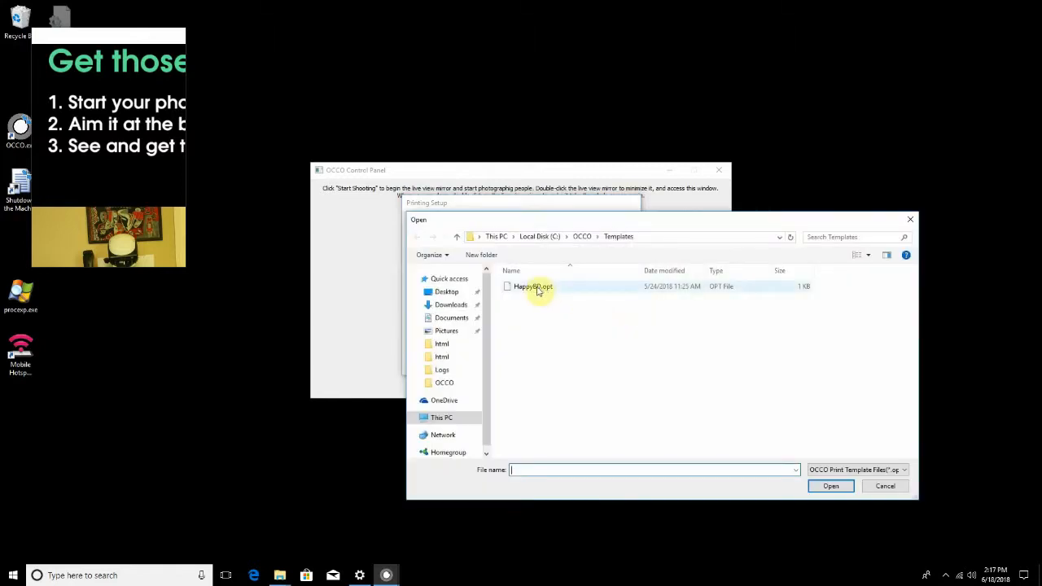
click(886, 486)
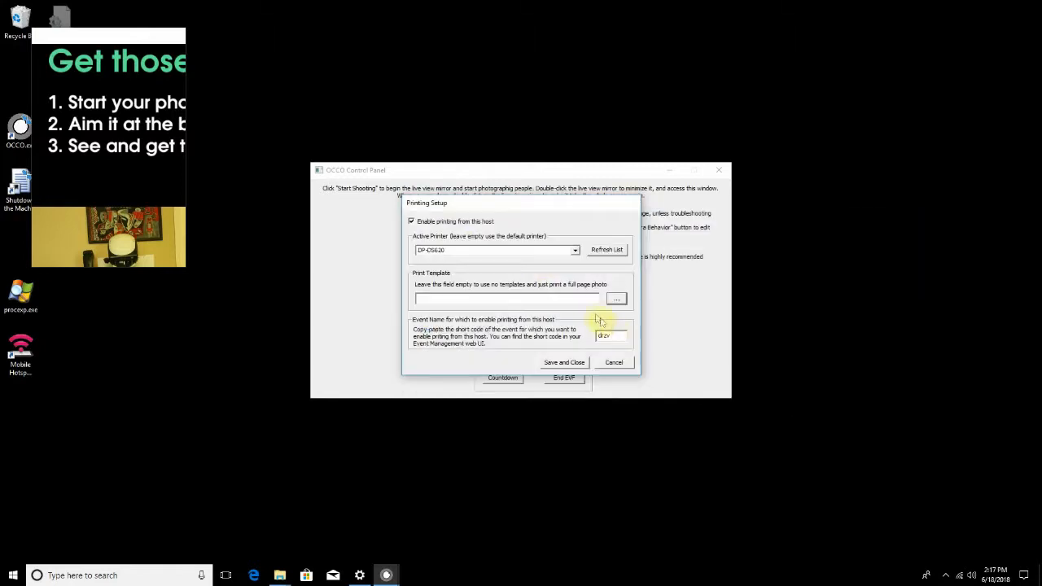
click(551, 298)
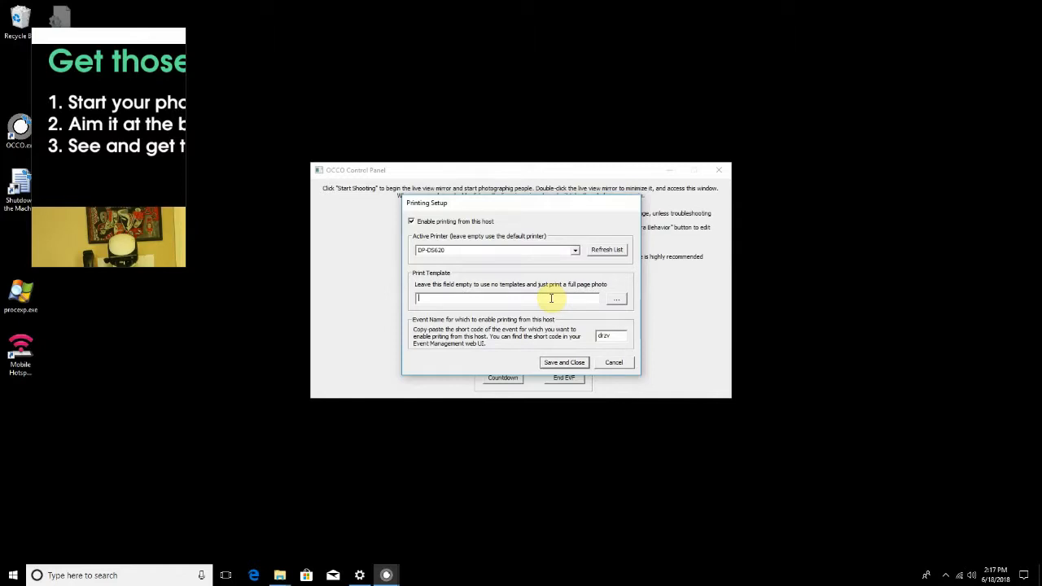
- Widen the live view mirror to compare its event short code with the one in the printing setup, and save the setup
double_click(613, 336)
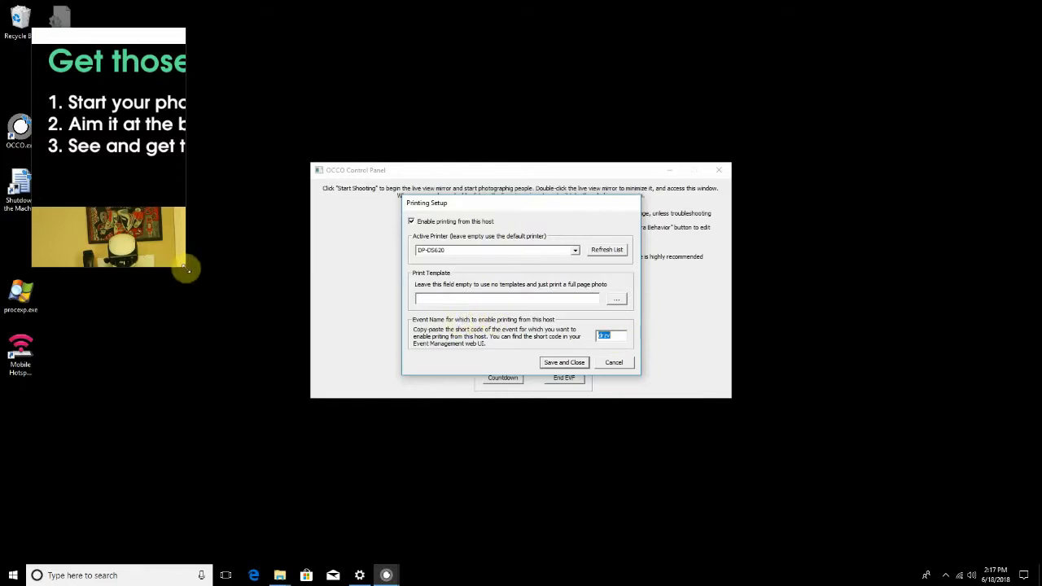
drag(185, 263, 635, 270)
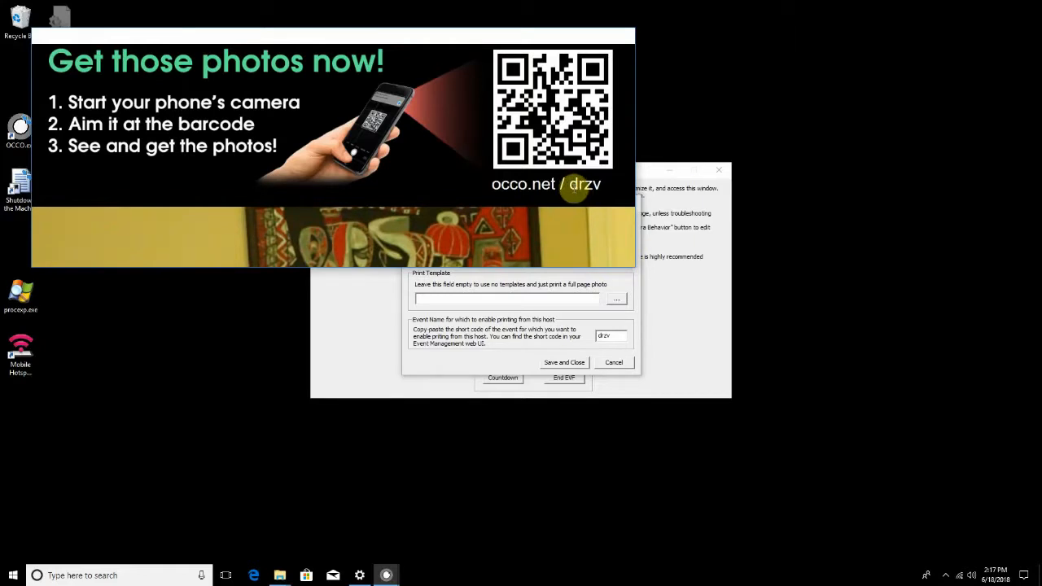
click(614, 336)
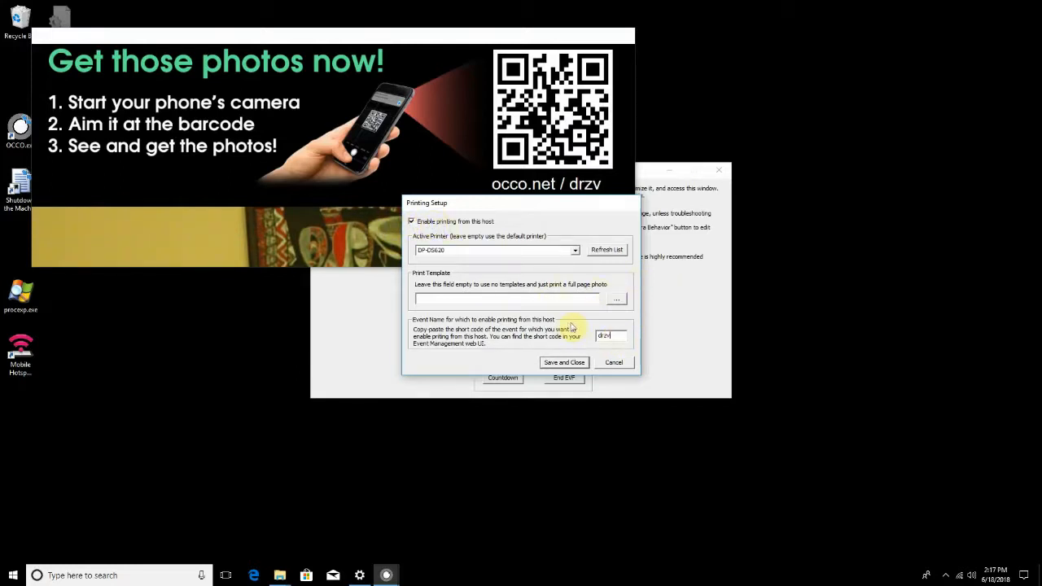
double_click(604, 336)
click(618, 337)
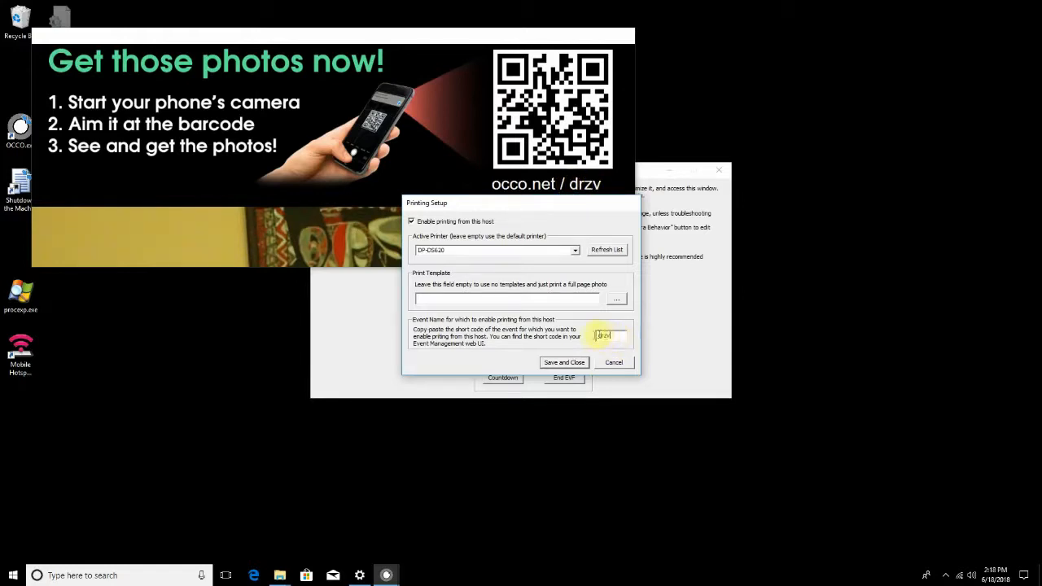
click(565, 363)
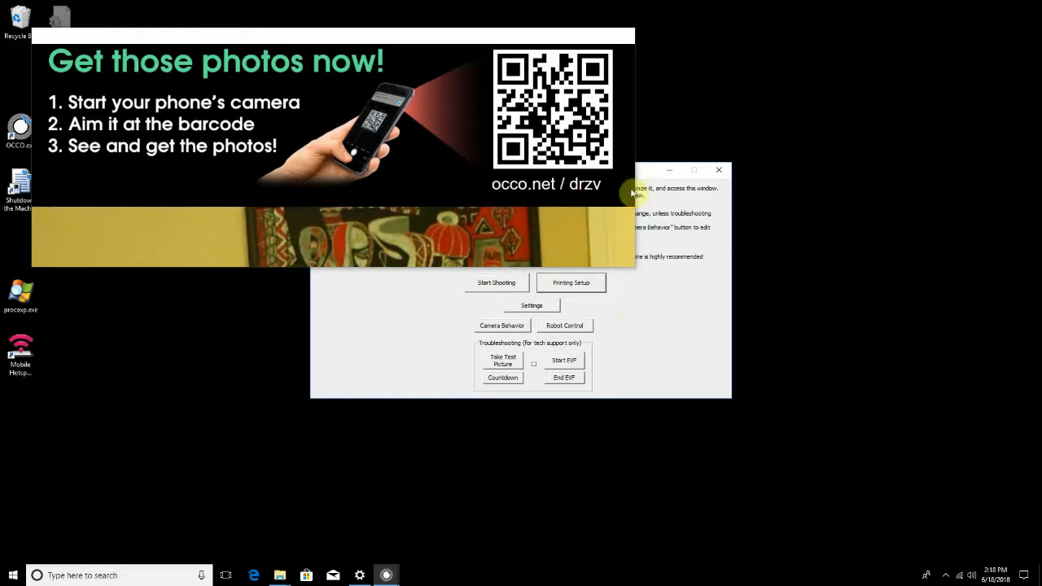
- Move the control panel clear of the live view and examine the depth sensor's Steady Frames and Max distance settings
drag(647, 180, 664, 236)
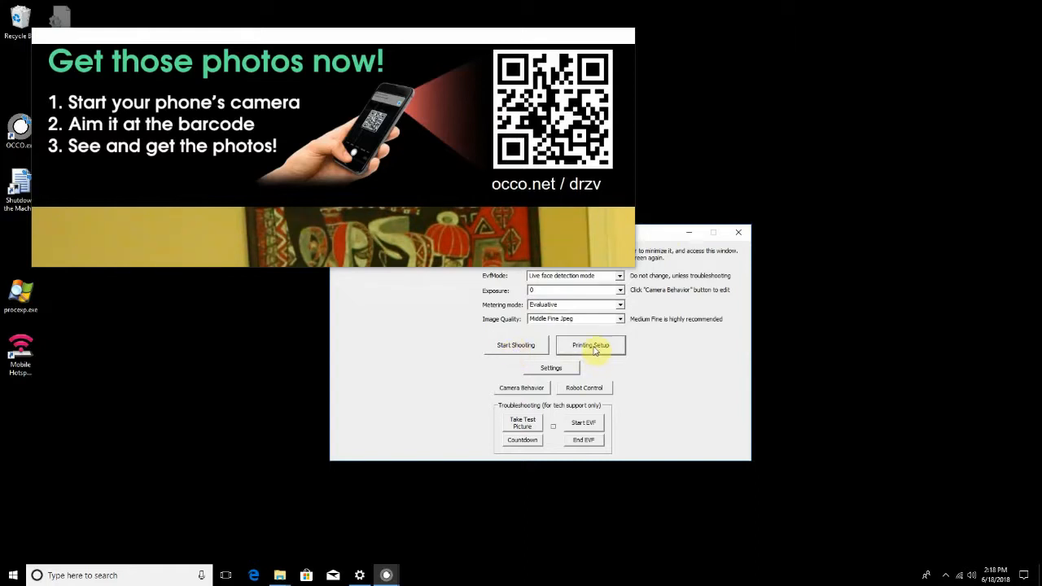
click(552, 369)
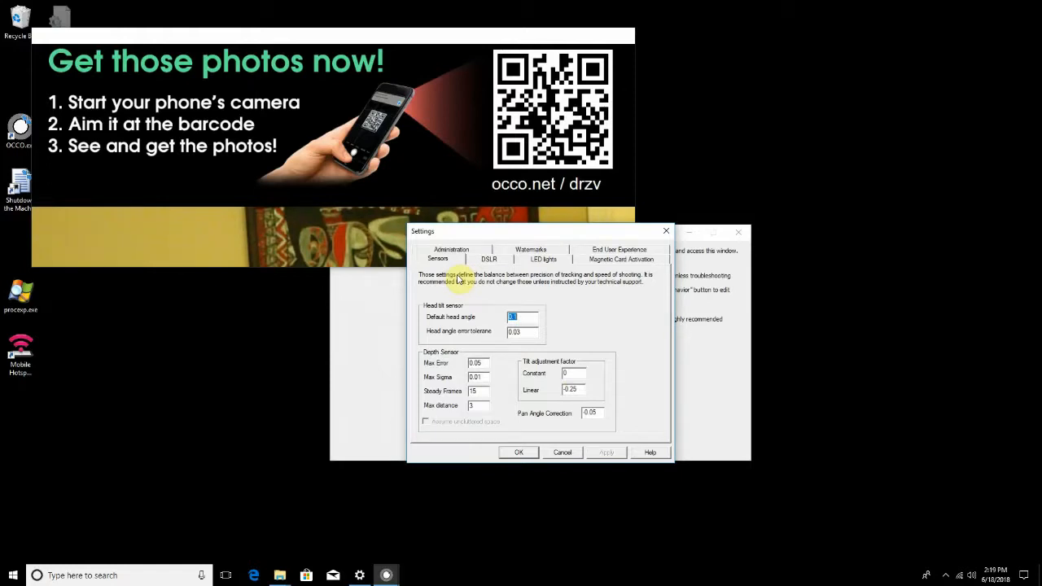
click(482, 392)
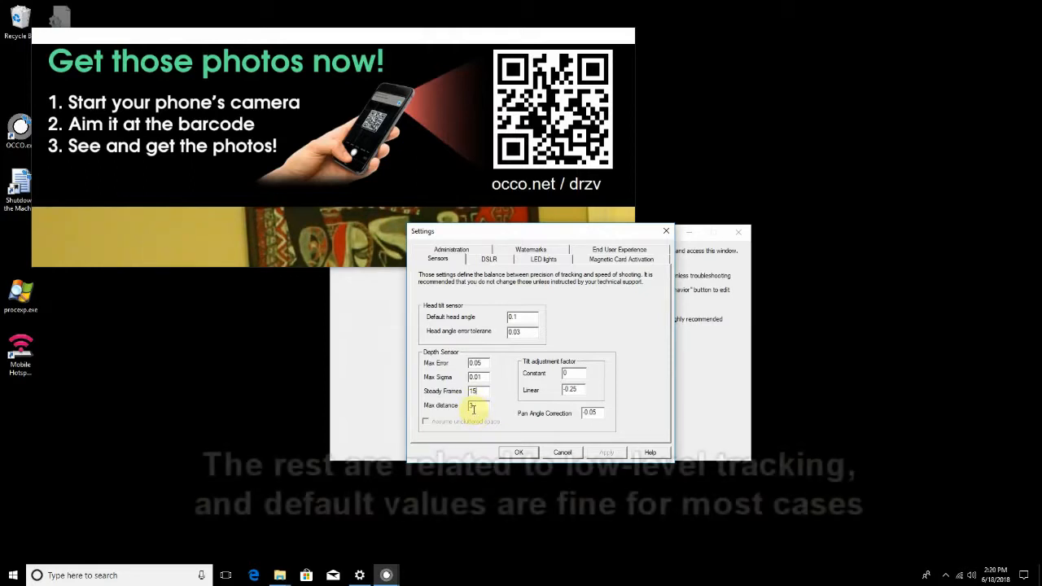
click(478, 405)
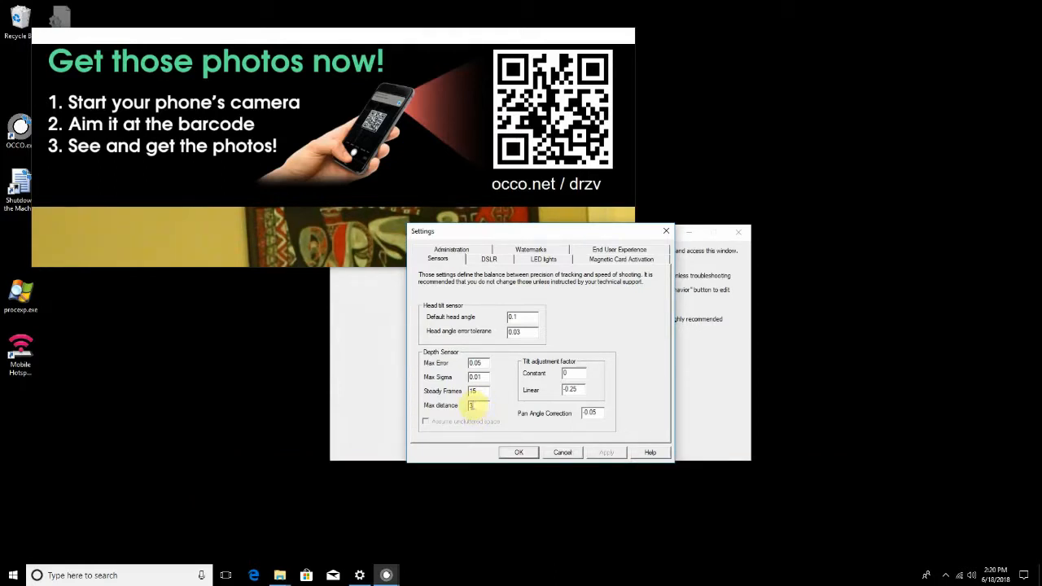
click(472, 405)
click(478, 406)
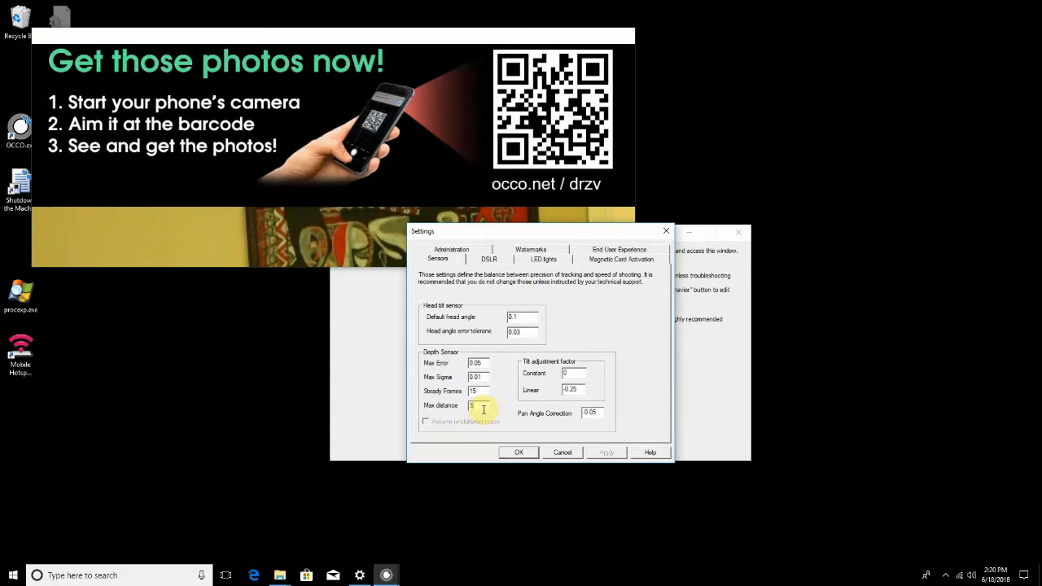
- Try toggling "Use face detector 1" and "Do not shoot unless face is seen" in the DSLR settings
click(489, 259)
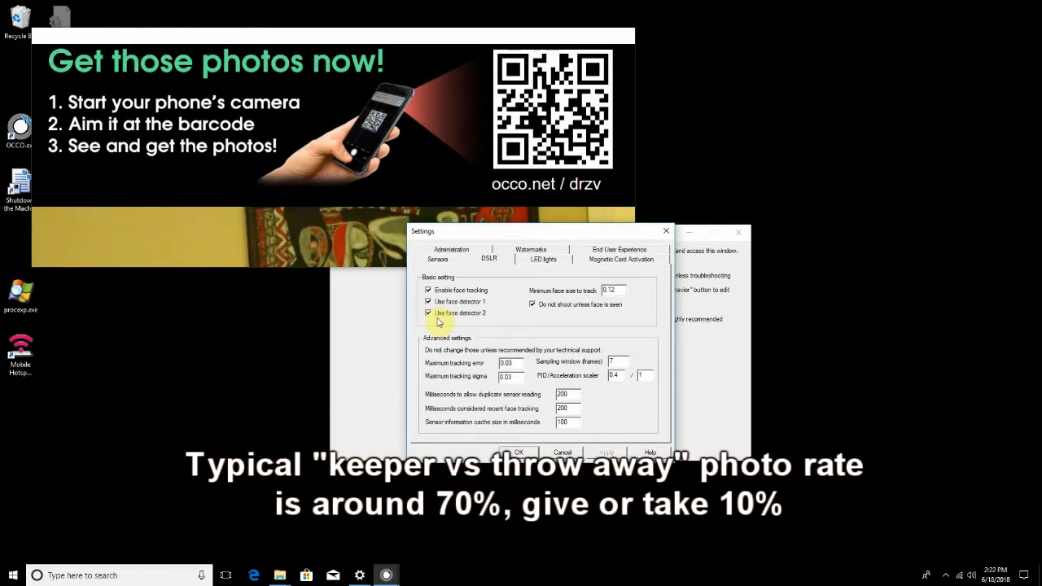
click(428, 301)
click(428, 301)
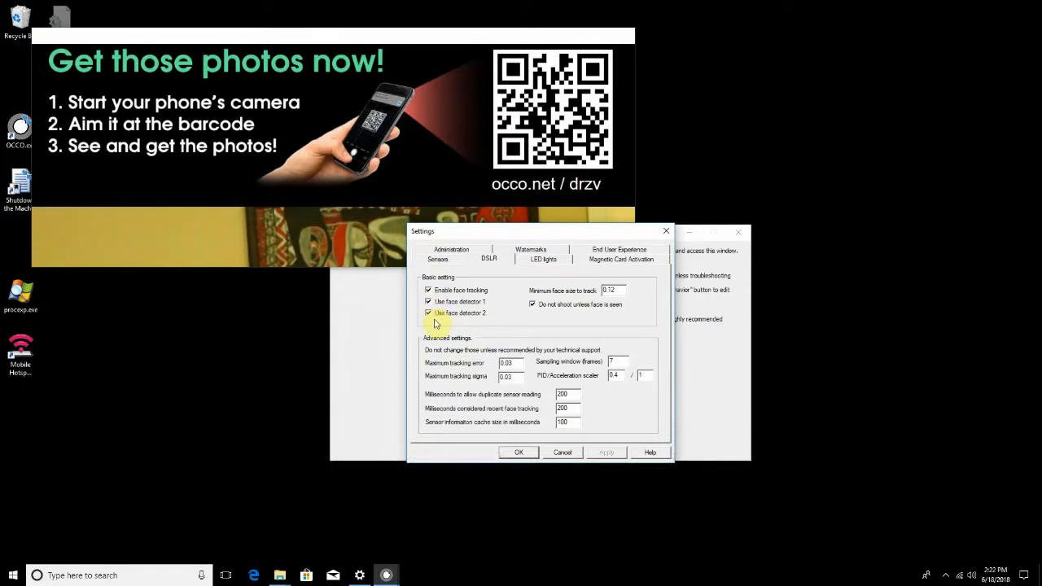
click(534, 305)
click(536, 305)
click(532, 304)
- Set the DSLR minimum face size to track to 0.25 and turn on "Do not shoot unless face is seen"
drag(604, 290, 621, 289)
text(0.25)
click(534, 307)
double_click(612, 291)
- Compare the depth sensor's Max distance setting with the DSLR minimum face size to track
click(440, 259)
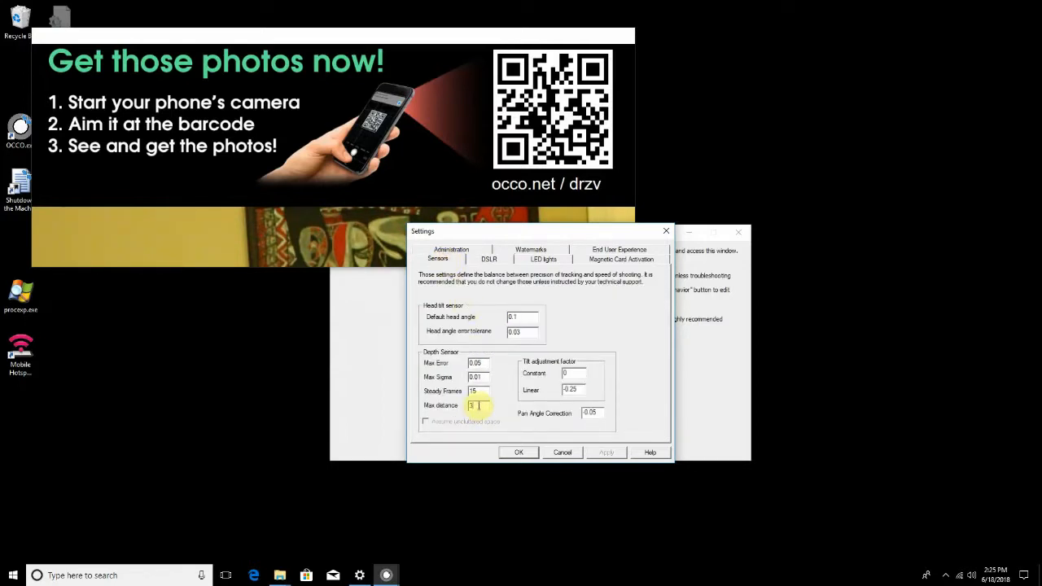
click(473, 406)
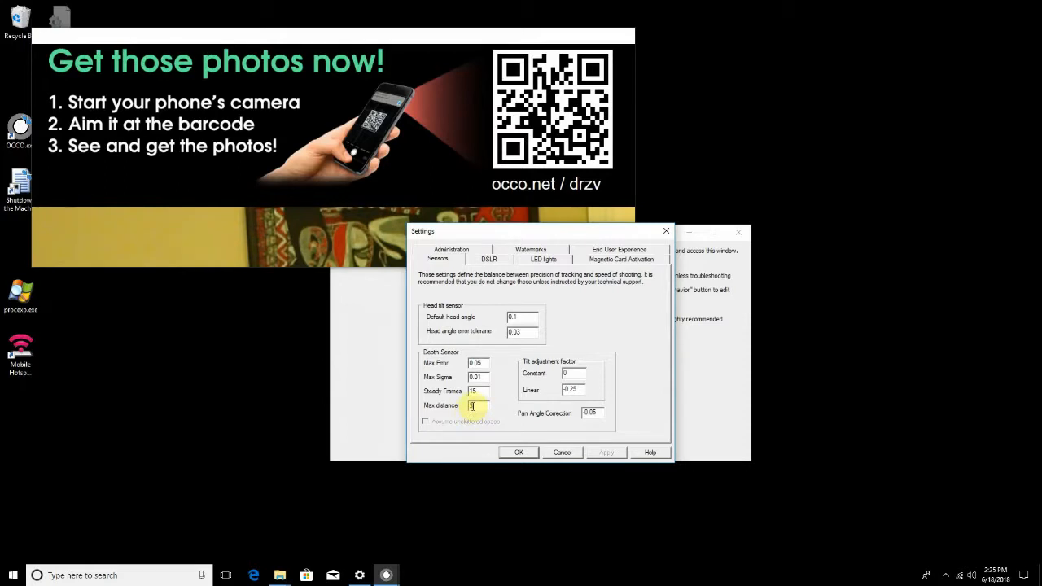
click(487, 259)
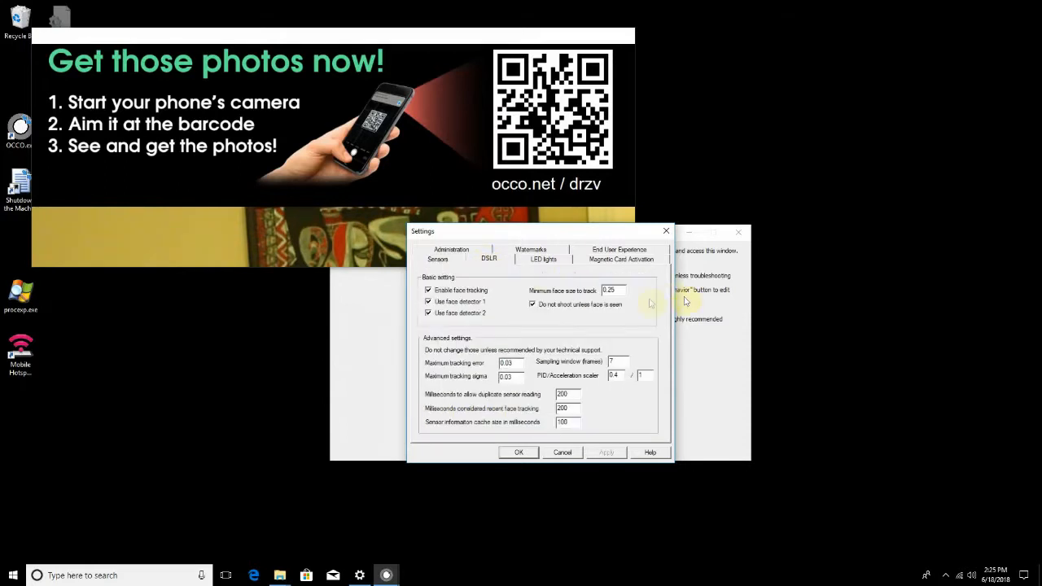
double_click(608, 290)
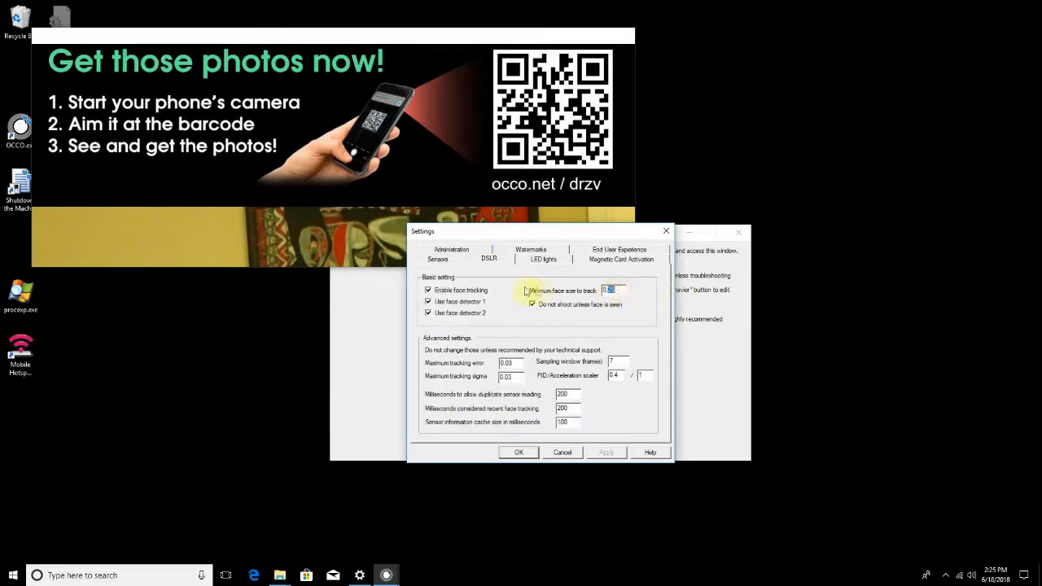
click(440, 260)
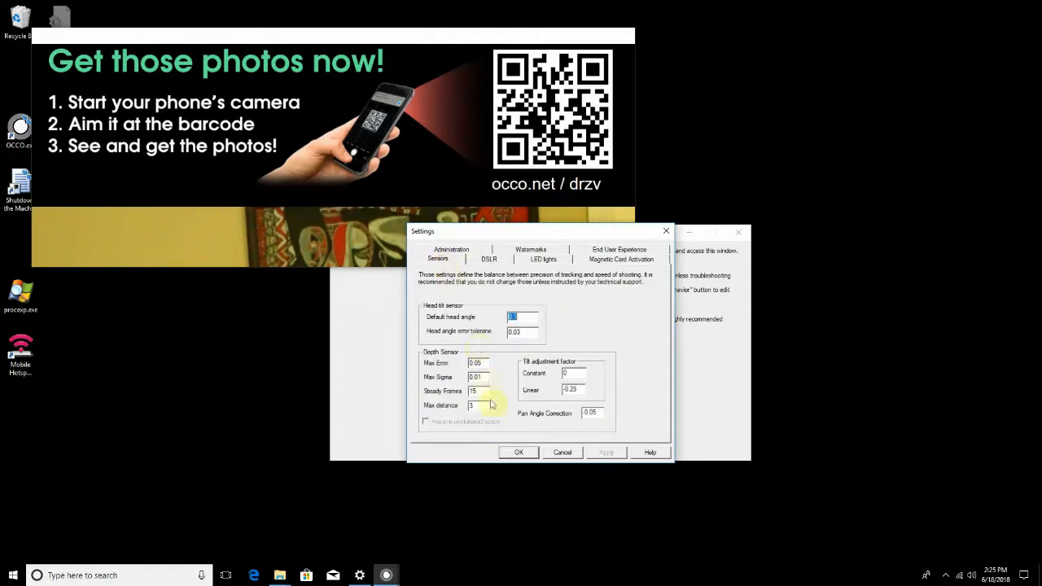
click(488, 259)
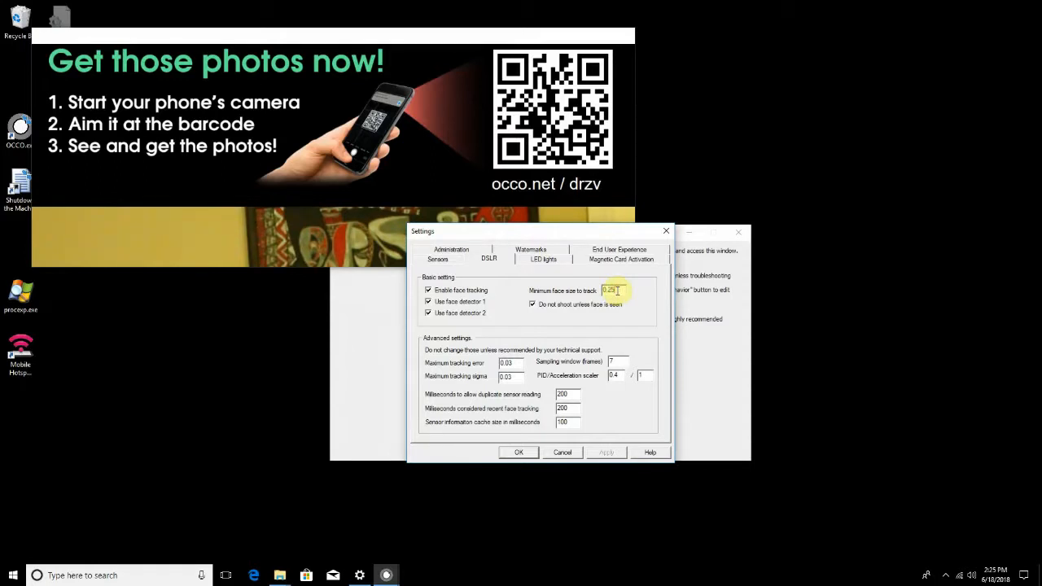
- Set the DSLR minimum face size to track to 0.12
double_click(618, 290)
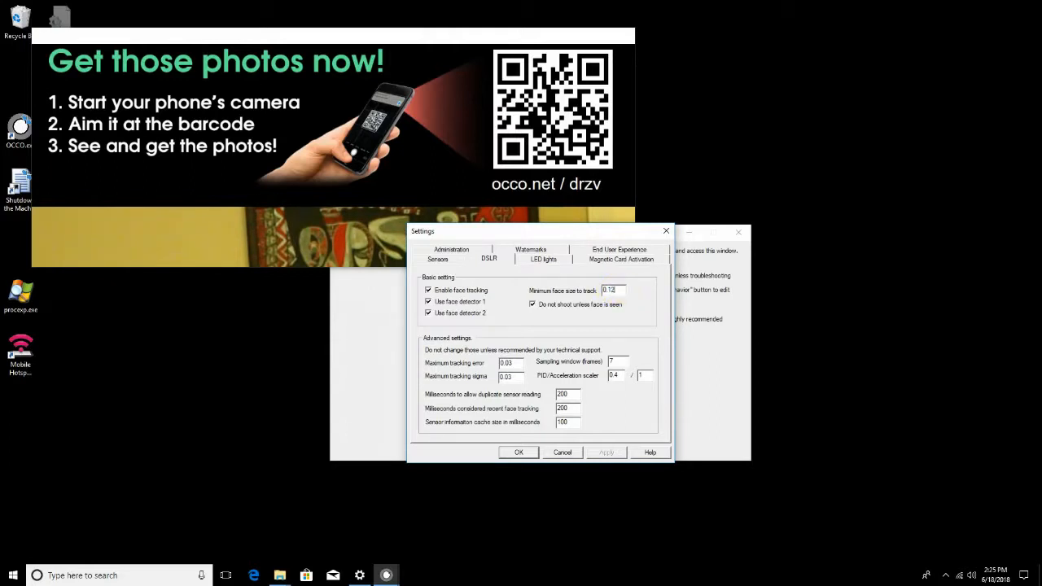
text(0.12)
click(508, 363)
- Examine the eye attractor LED settings and the magnetic card activation settings
click(543, 259)
double_click(563, 311)
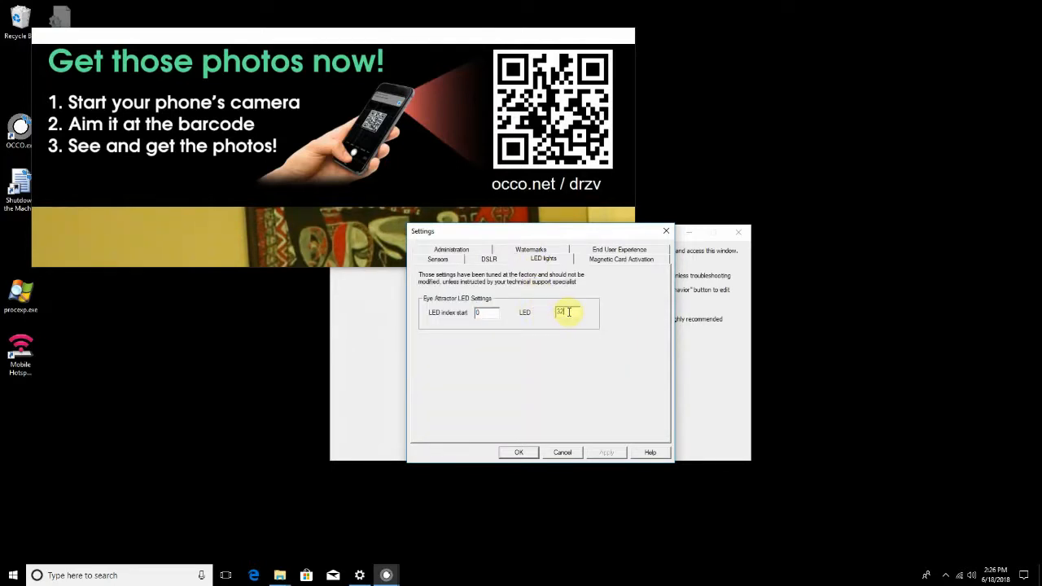
drag(570, 312, 553, 312)
mouse_move(569, 312)
mouse_down()
mouse_move(560, 311)
mouse_move(573, 314)
mouse_up()
click(607, 261)
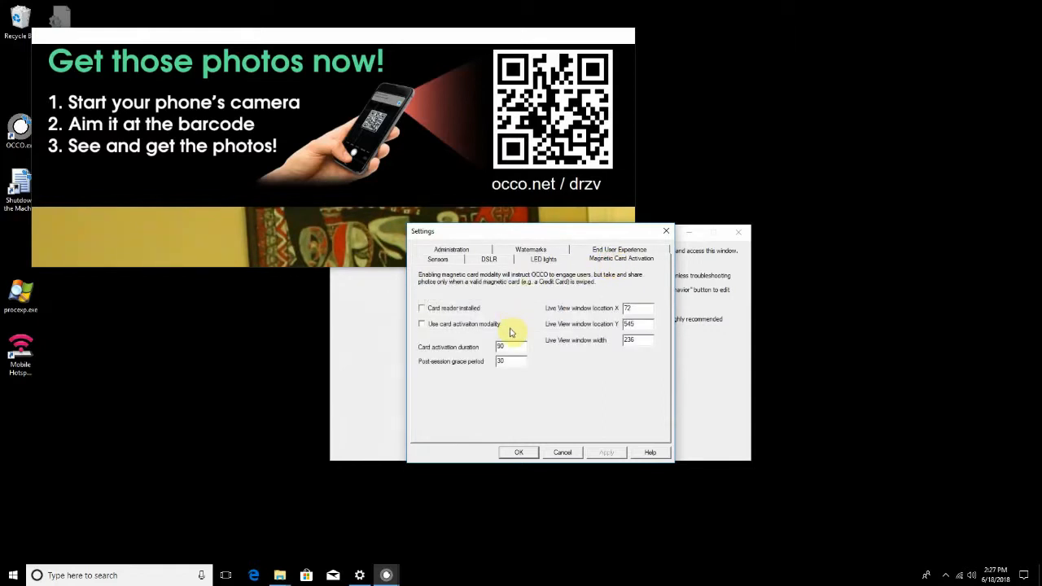
- Try copying the administrative e-mail into the "Also CC messages to" field, and clear that field again
click(452, 249)
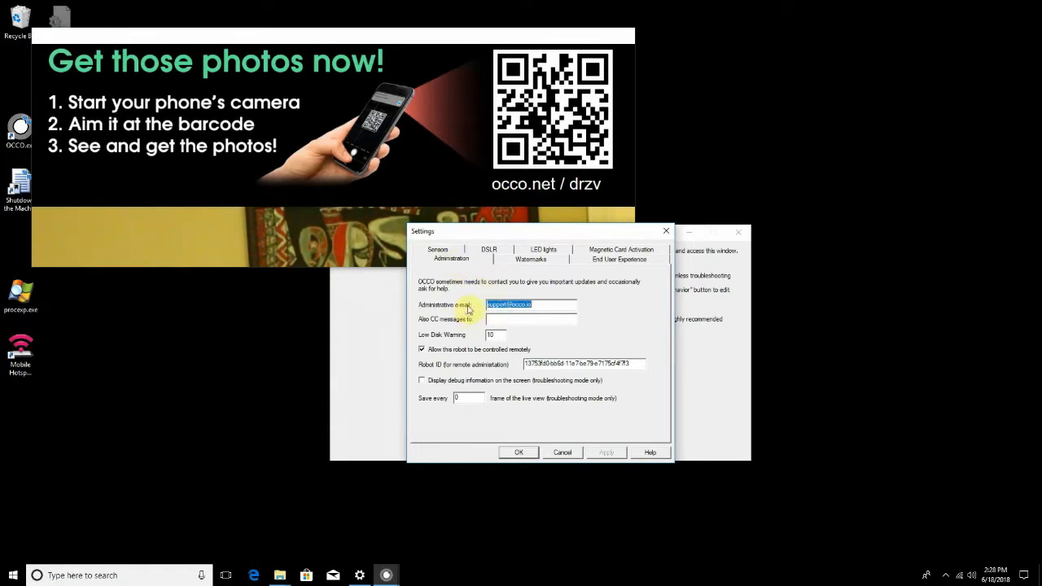
click(544, 306)
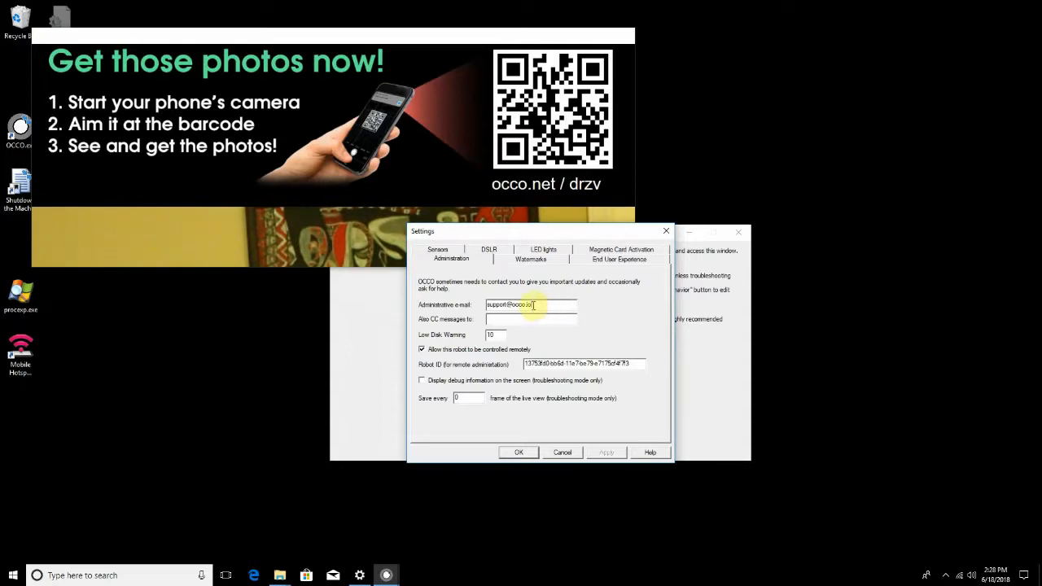
drag(538, 305, 478, 305)
key(ctrl+c)
click(492, 318)
key(ctrl+v)
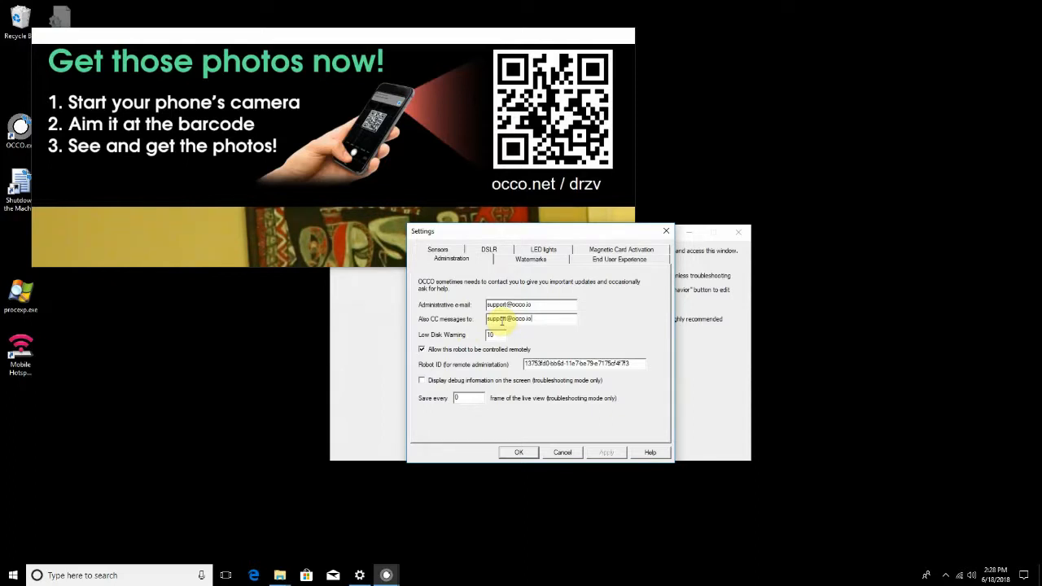
drag(535, 318, 482, 318)
key(Delete)
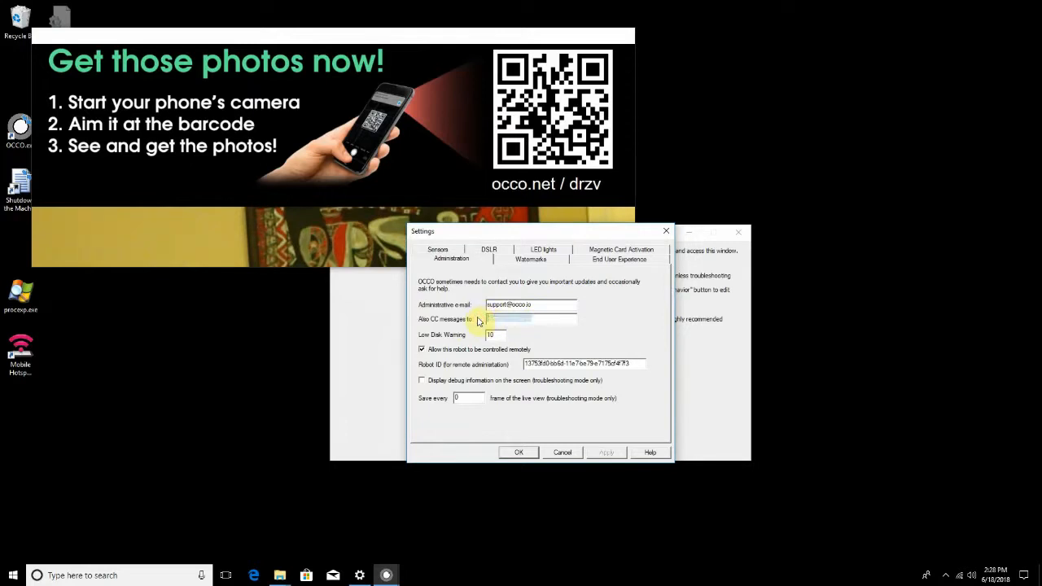
- Examine the administrative e-mail, low disk warning, Robot ID and live view frame-saving settings
drag(542, 306, 472, 305)
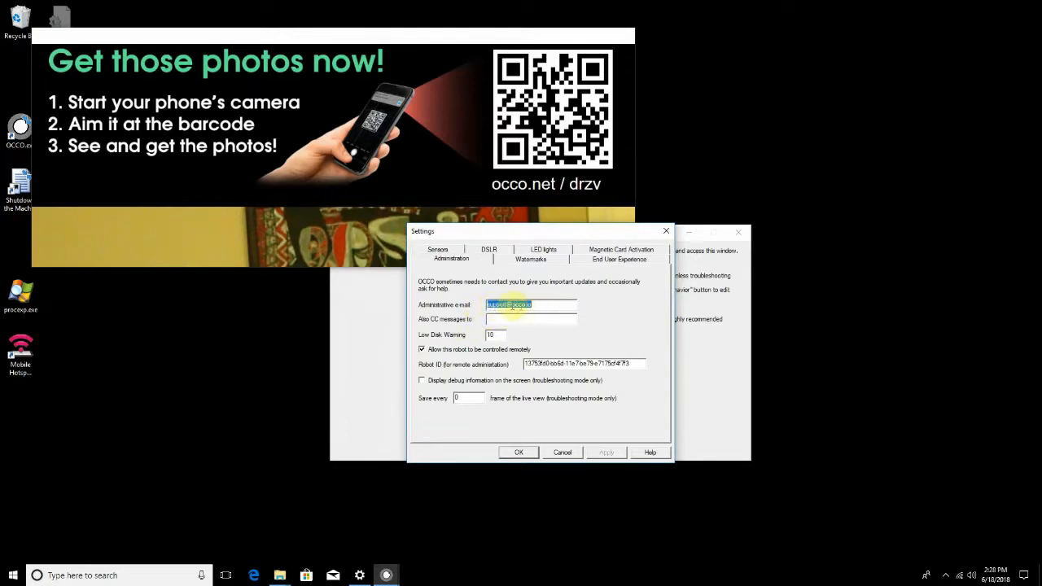
click(544, 305)
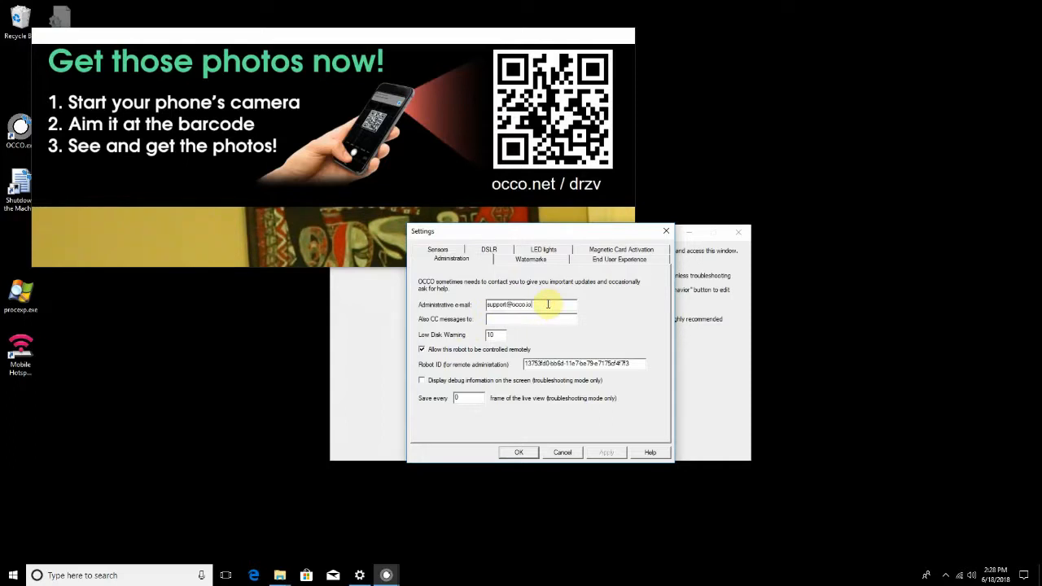
click(494, 336)
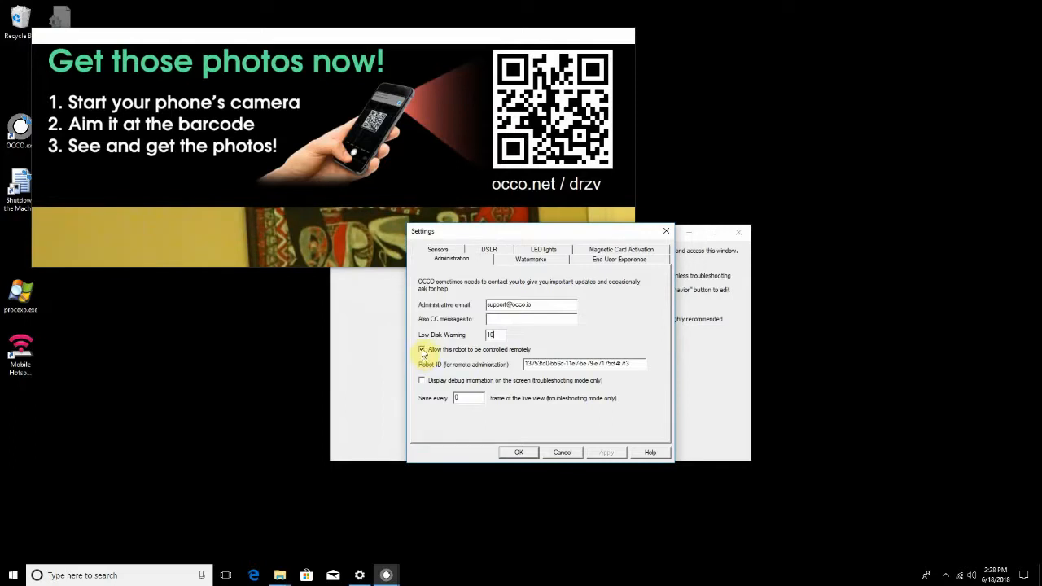
drag(631, 363, 516, 363)
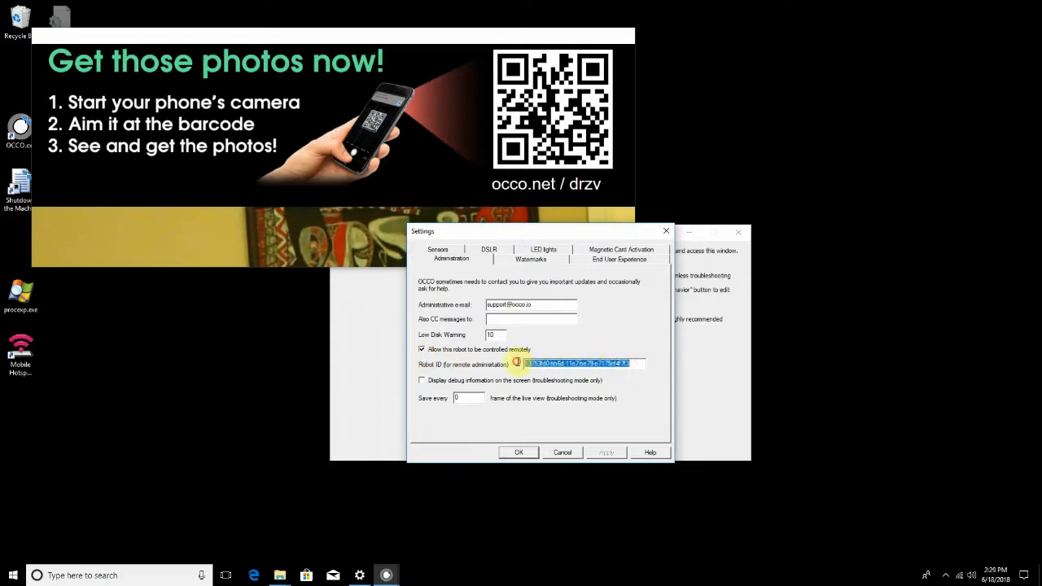
click(636, 364)
click(636, 364)
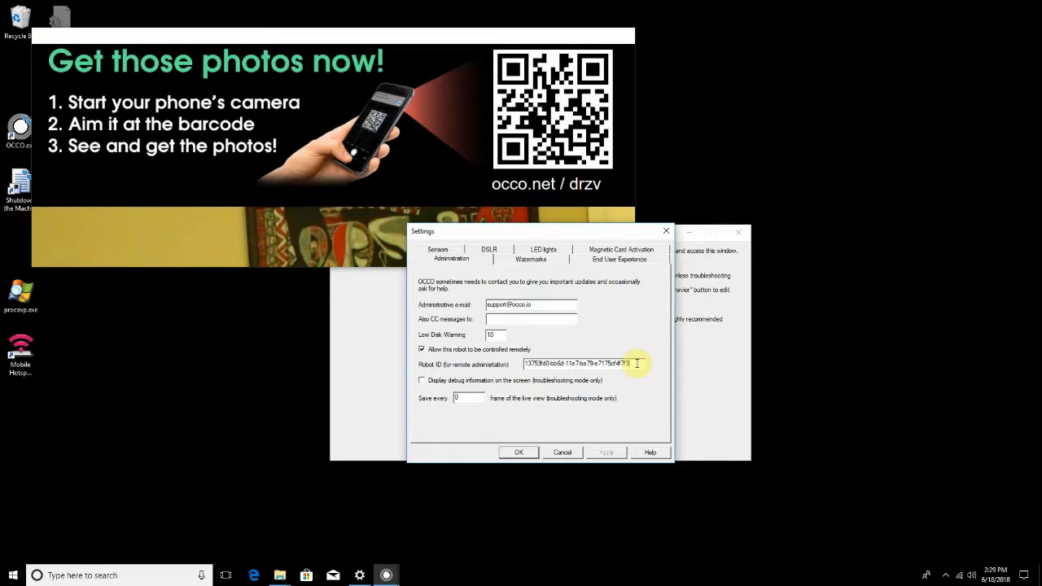
drag(637, 363, 516, 368)
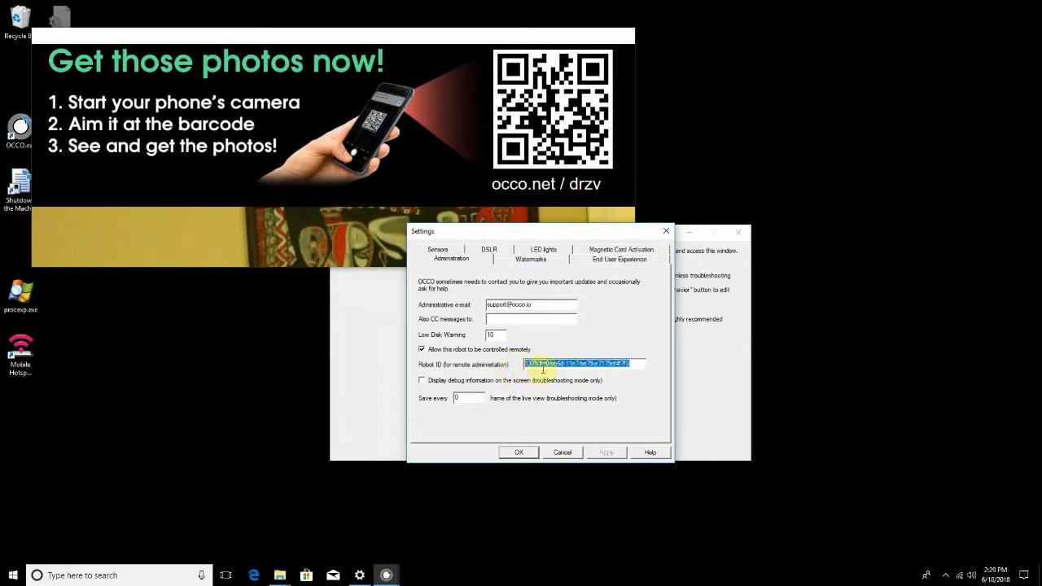
click(632, 362)
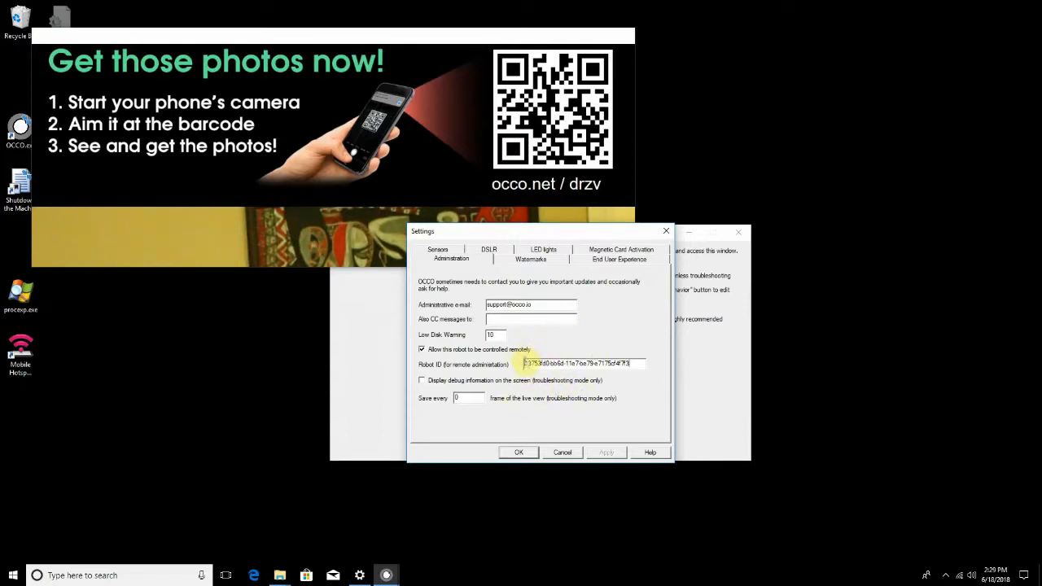
click(467, 399)
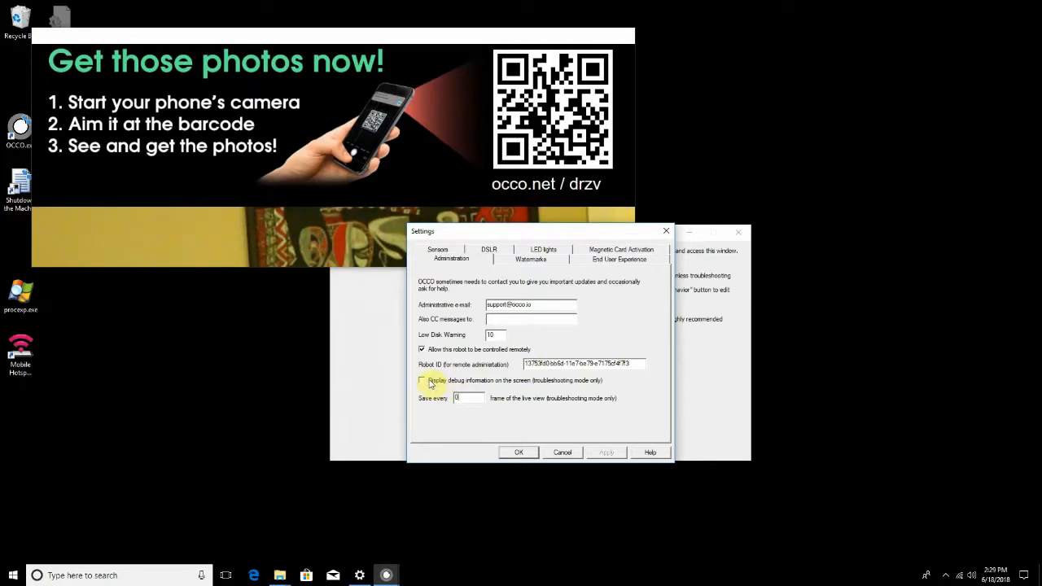
drag(464, 398, 450, 399)
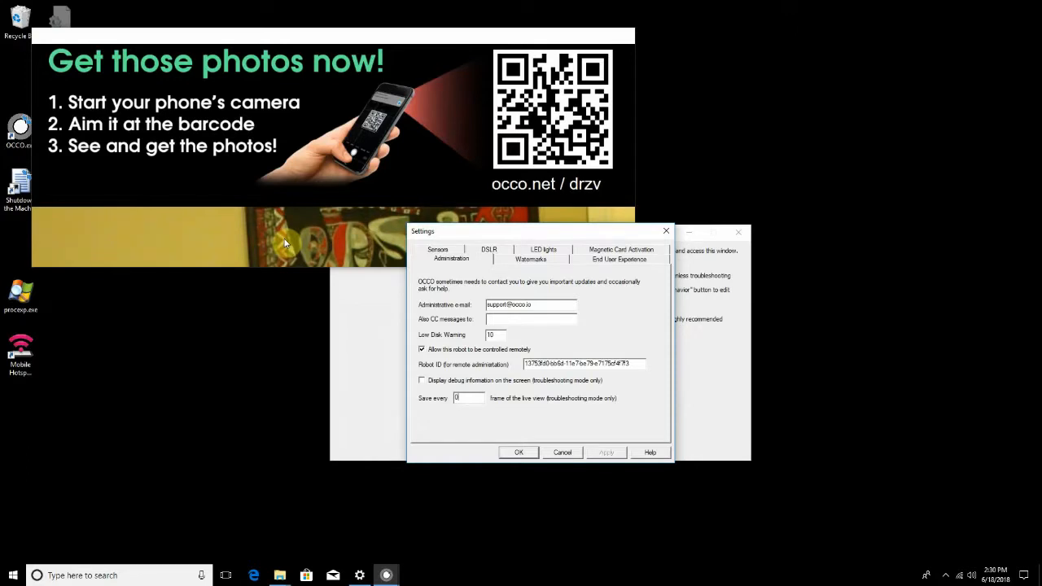
- Review the watermark settings and try to browse for a different live view watermark file
click(521, 258)
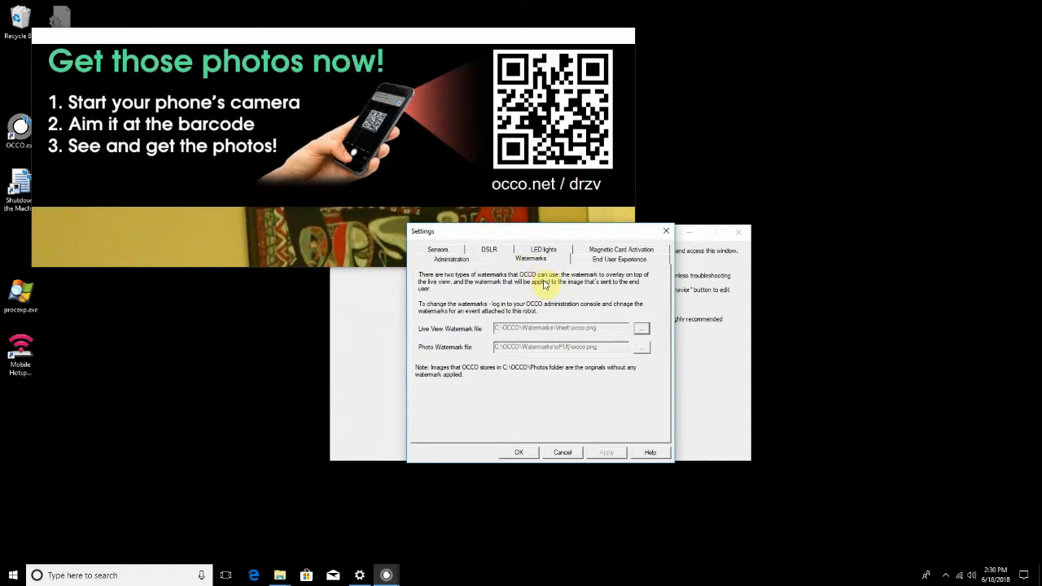
click(639, 331)
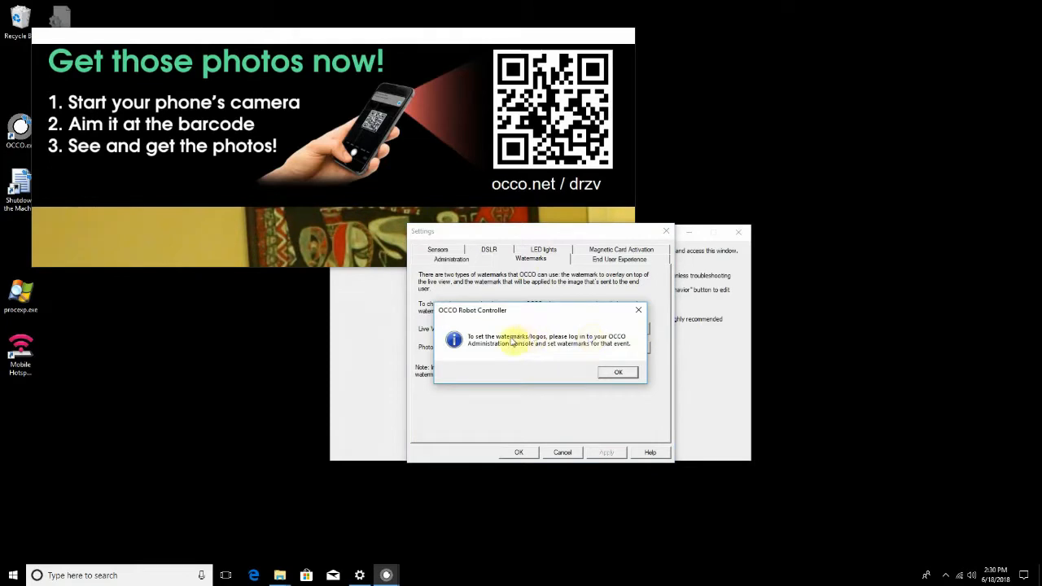
click(621, 372)
- Set the countdown shown before shooting to 2000 milliseconds in the end user experience settings
click(603, 261)
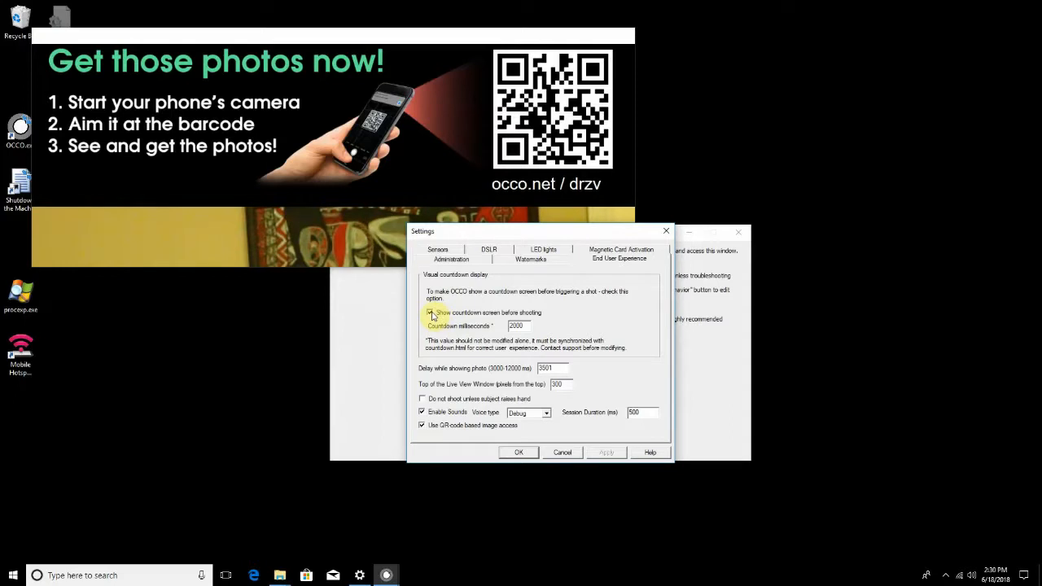
drag(515, 326, 509, 326)
click(524, 326)
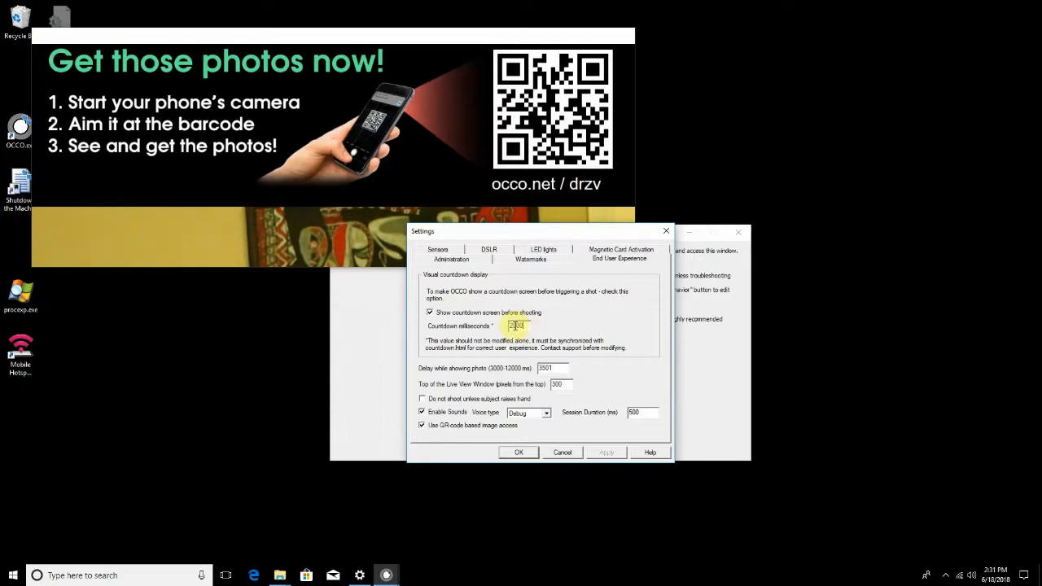
drag(528, 326, 505, 325)
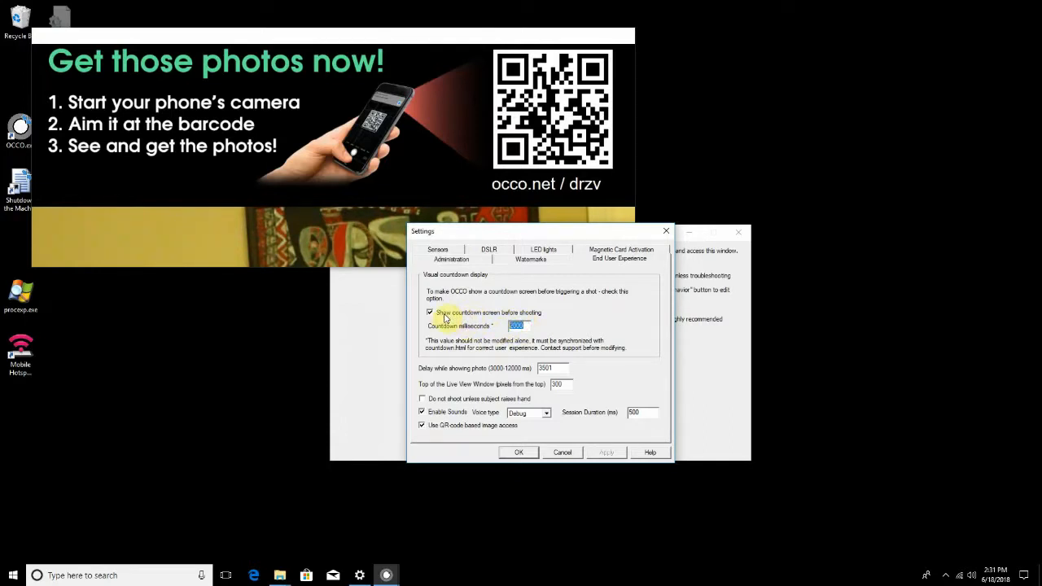
text(2000)
- Set the delay while showing the photo to 4500 ms
click(559, 368)
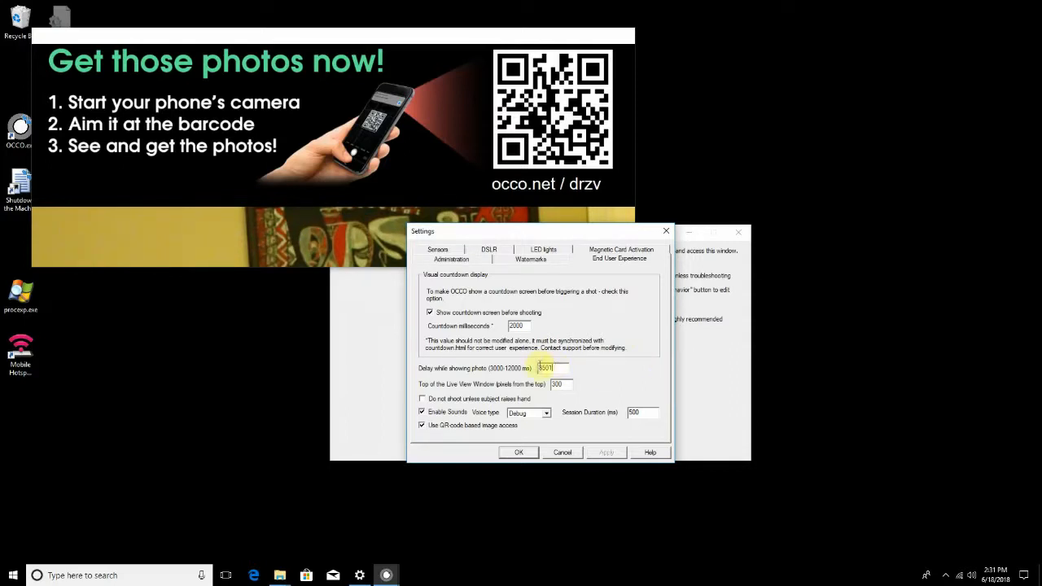
drag(545, 369, 526, 368)
text(45)
click(560, 368)
key(BackSpace)
text(00)
- Set the top of the Live View window to 200 pixels and save the settings
click(562, 383)
click(557, 386)
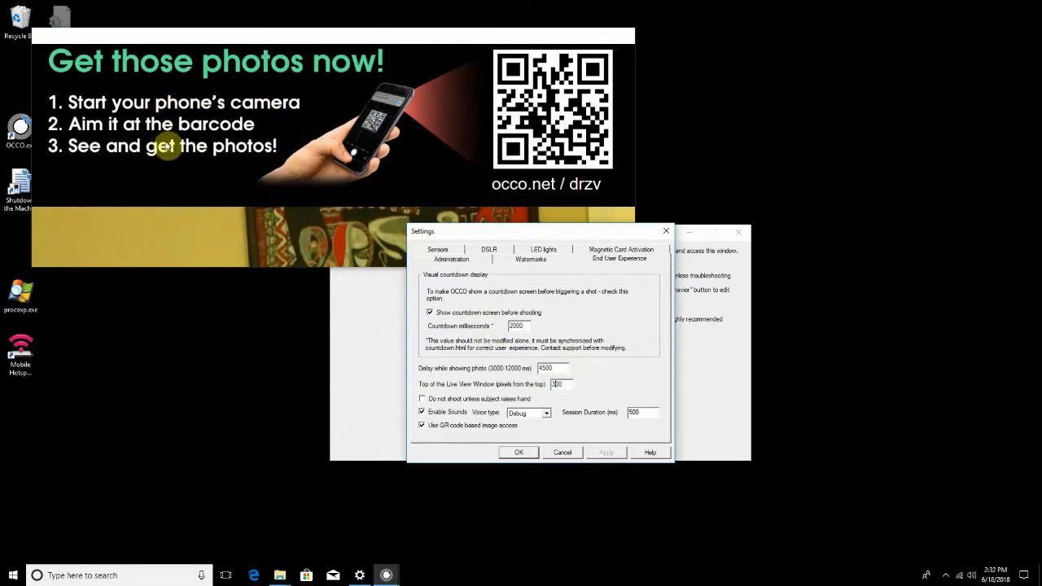
double_click(555, 384)
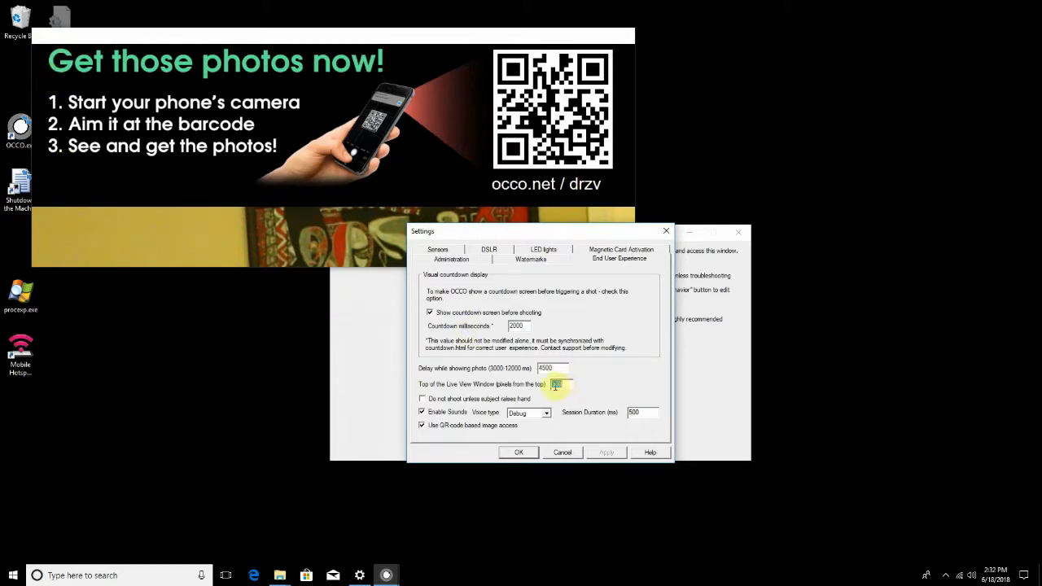
key(BackSpace)
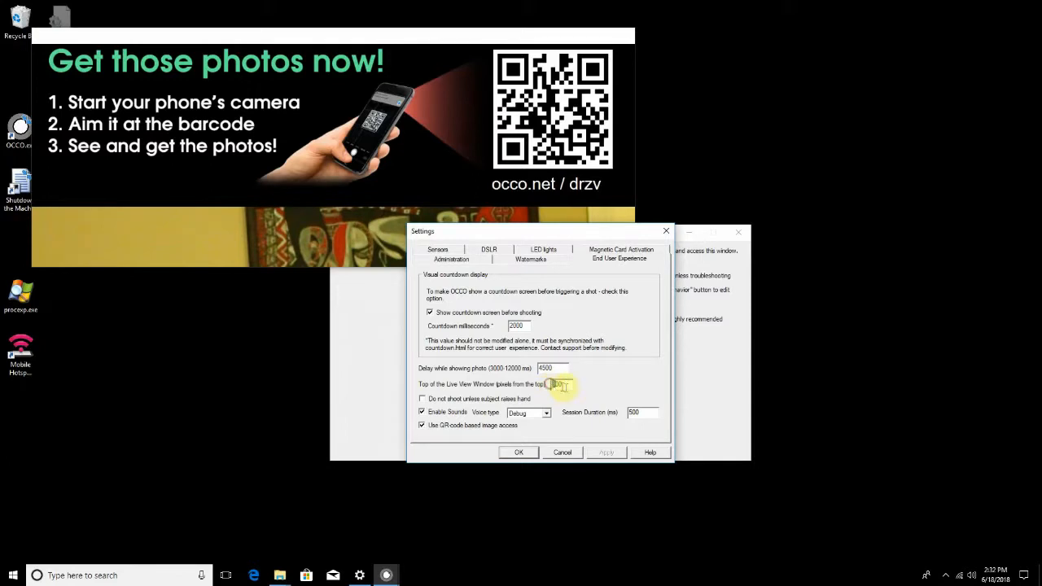
text(200)
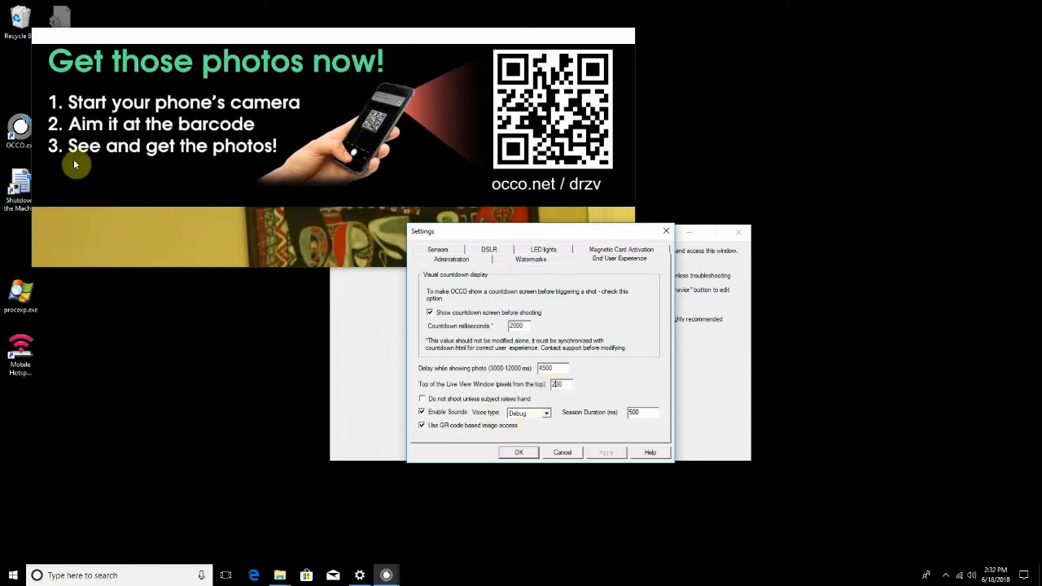
click(519, 452)
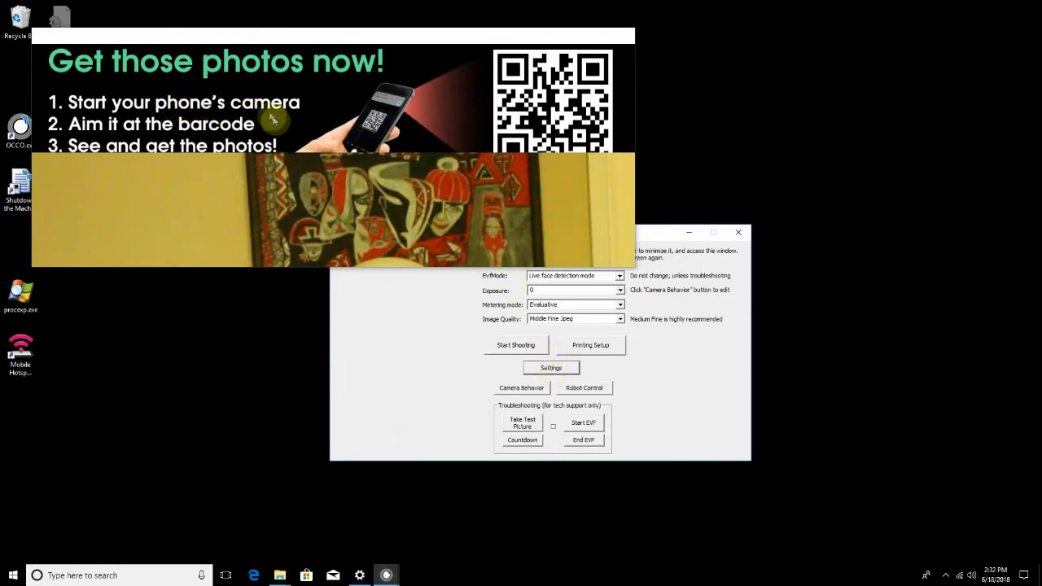
- Set the top of the Live View window to 300 pixels, save, and separate the live view from the control panel
click(539, 367)
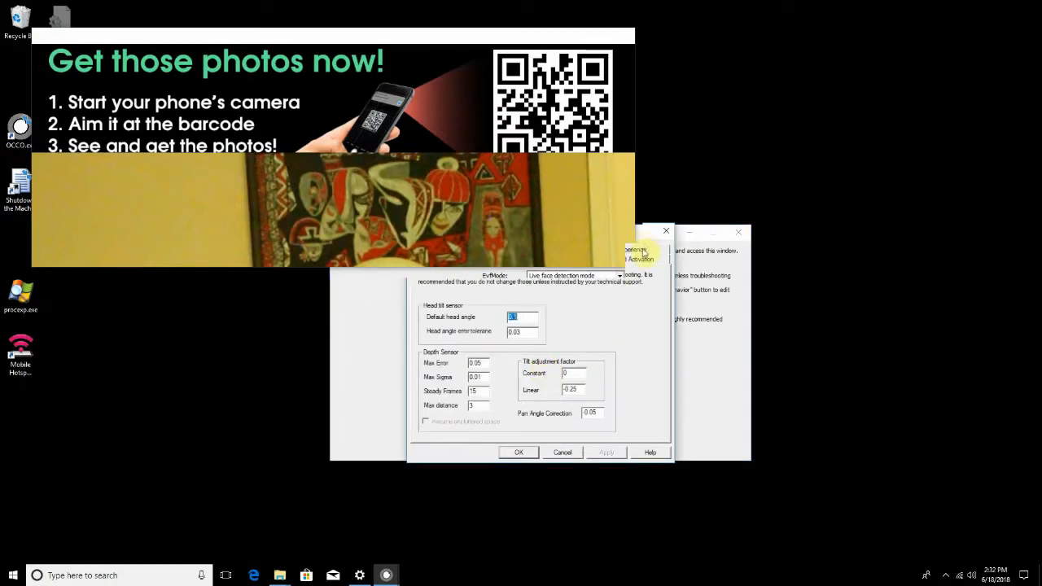
drag(644, 236, 677, 322)
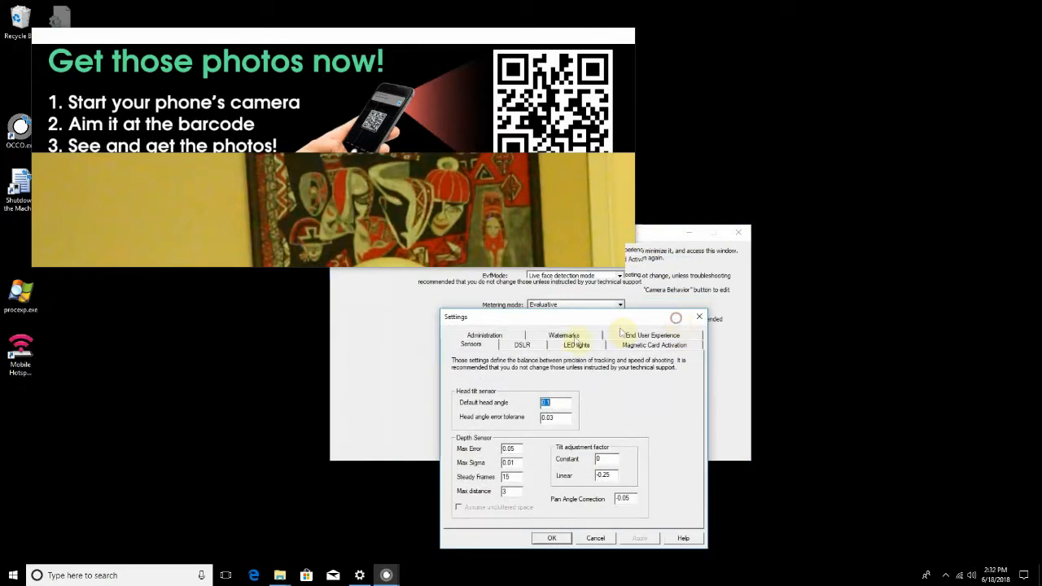
click(498, 337)
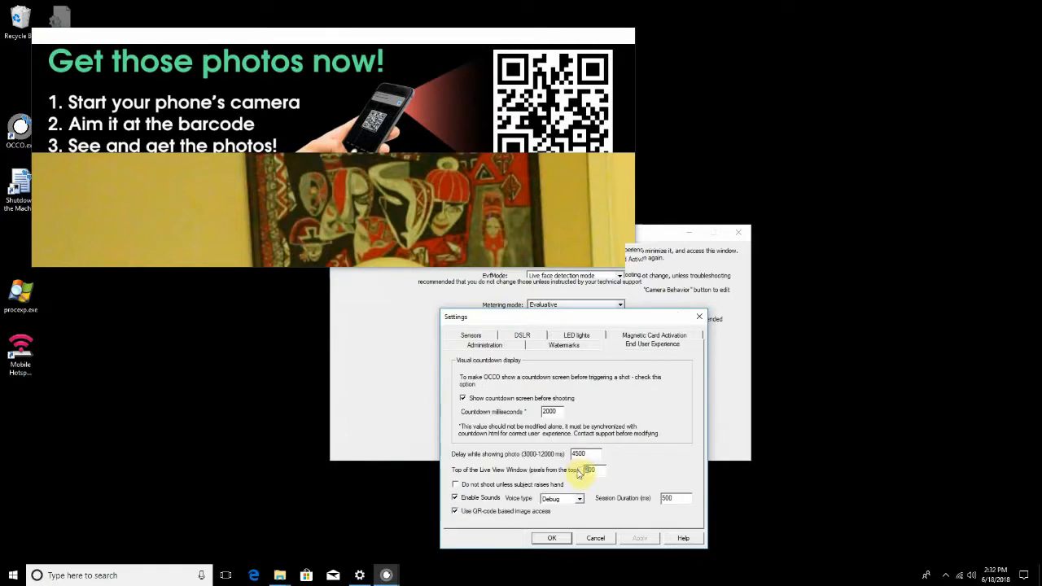
click(552, 539)
drag(612, 184, 421, 180)
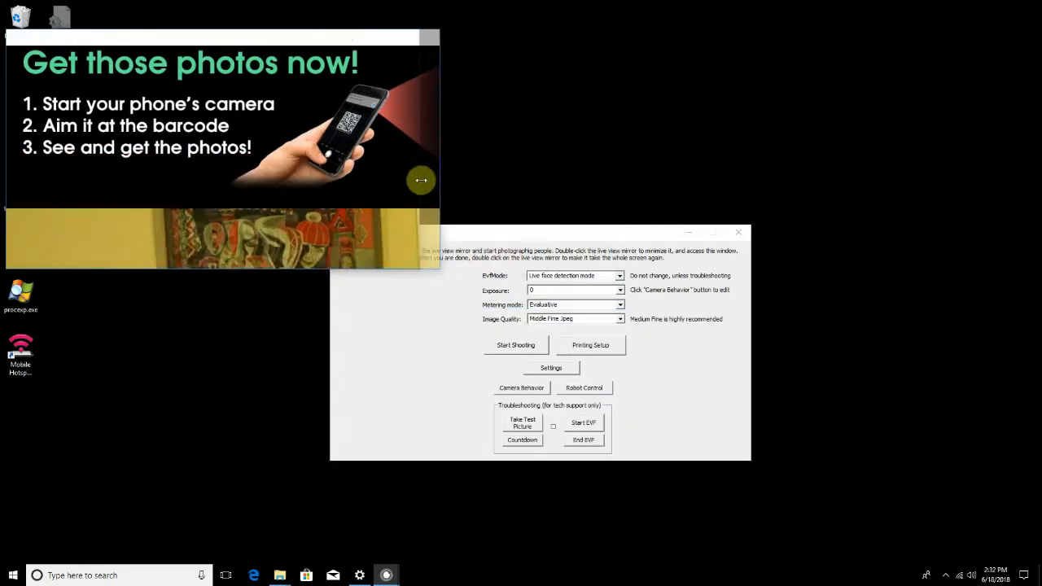
drag(413, 267, 639, 267)
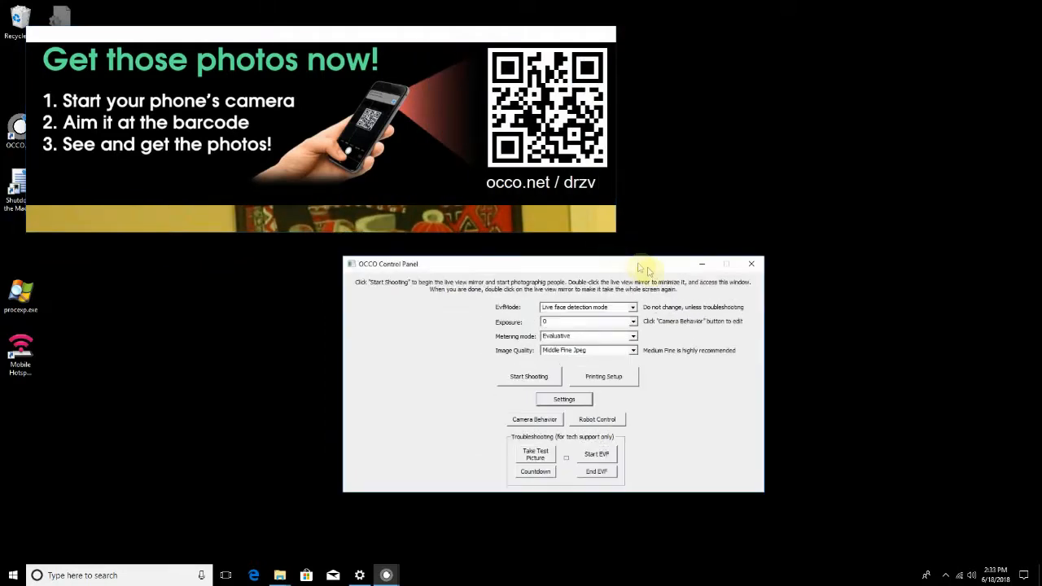
- Try turning on "Do not shoot unless subject raises hand" in the end user experience settings, and turn it off again
click(564, 399)
click(632, 282)
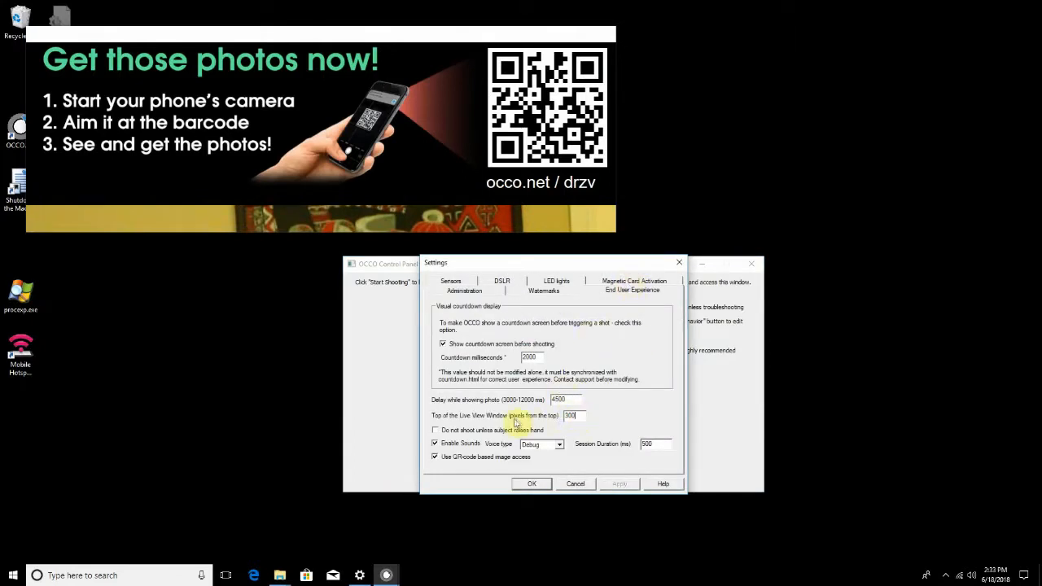
click(440, 432)
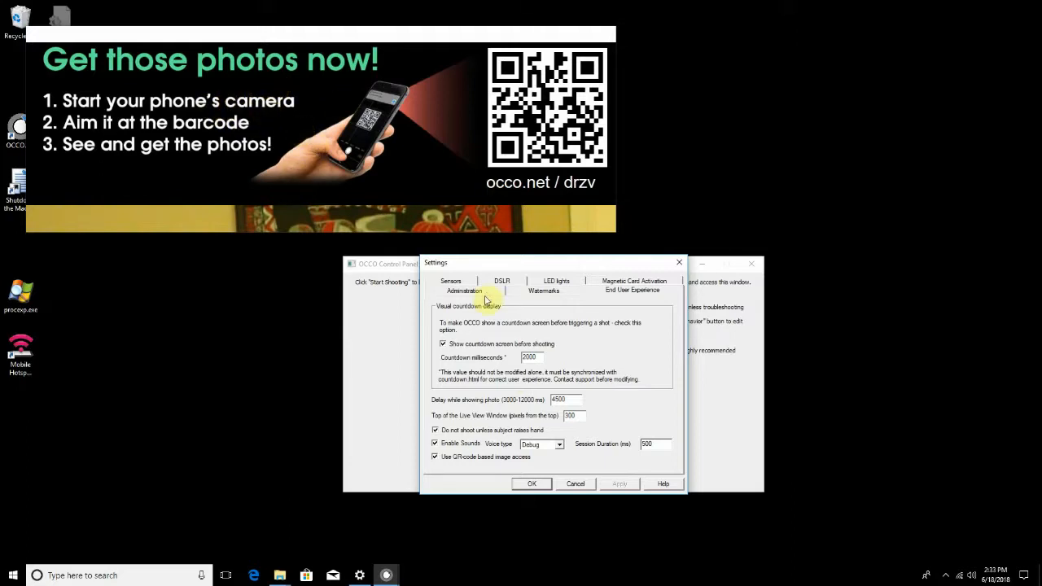
click(473, 430)
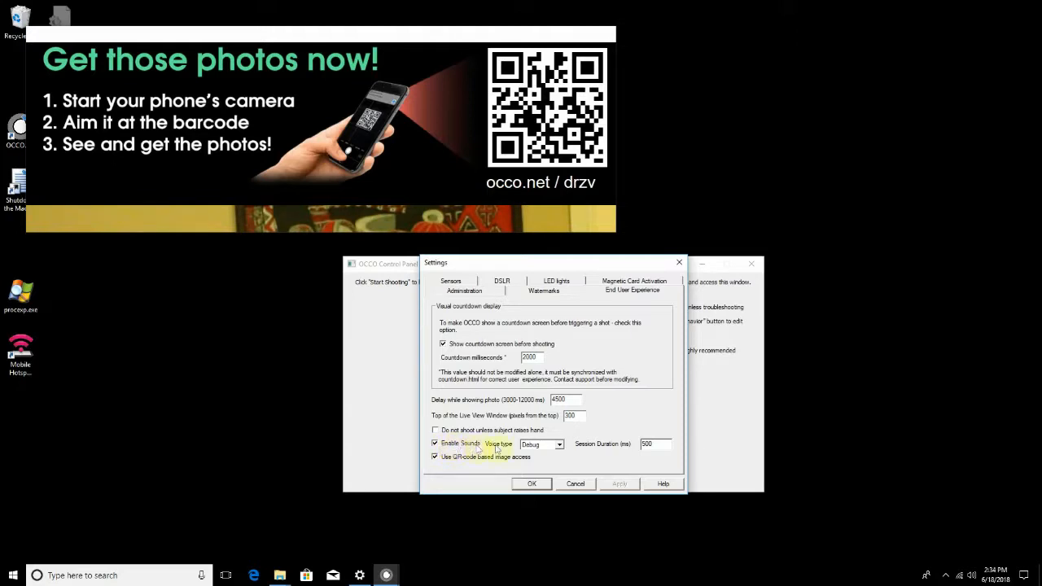
- Set the voice type to R2D2 and the session duration to 10000 ms, and save the settings
click(560, 446)
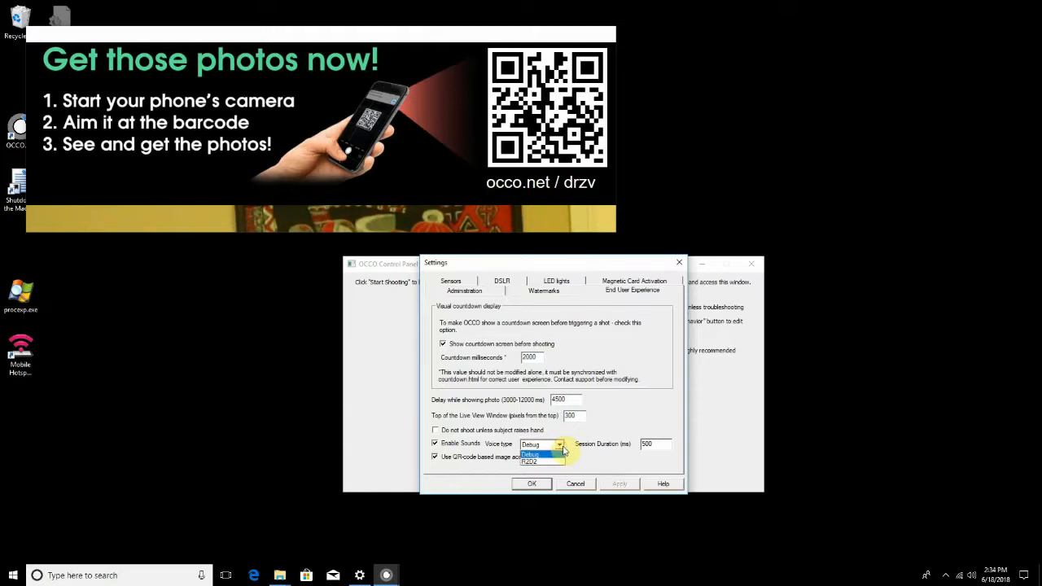
click(542, 461)
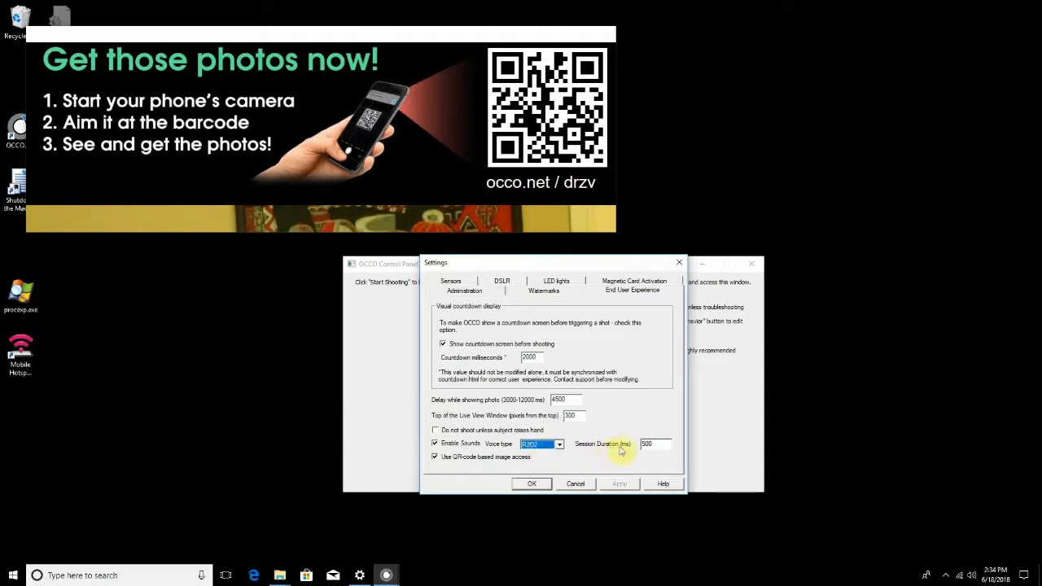
click(648, 444)
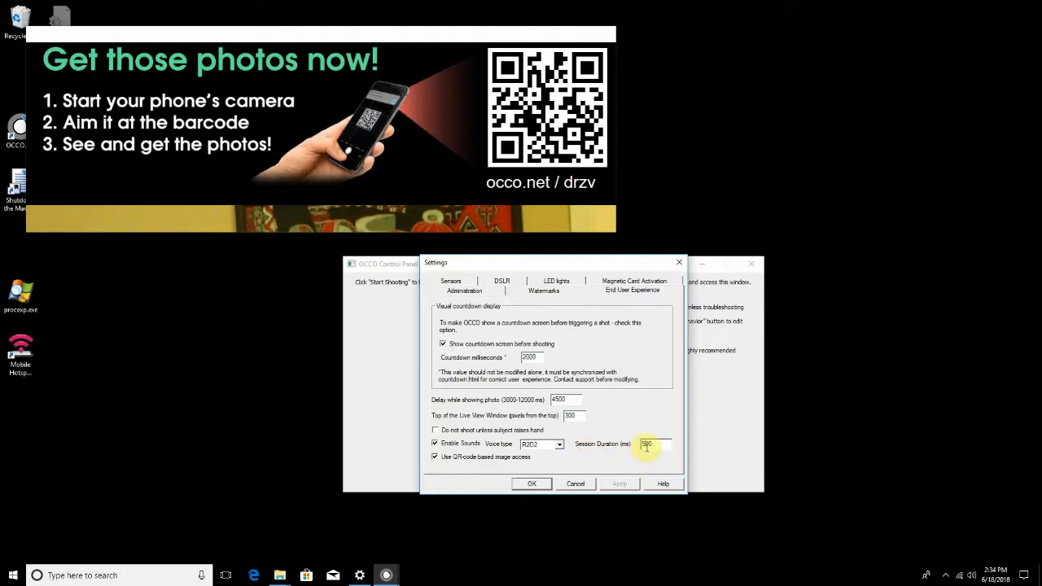
text(5000)
drag(648, 444, 639, 450)
text(10000)
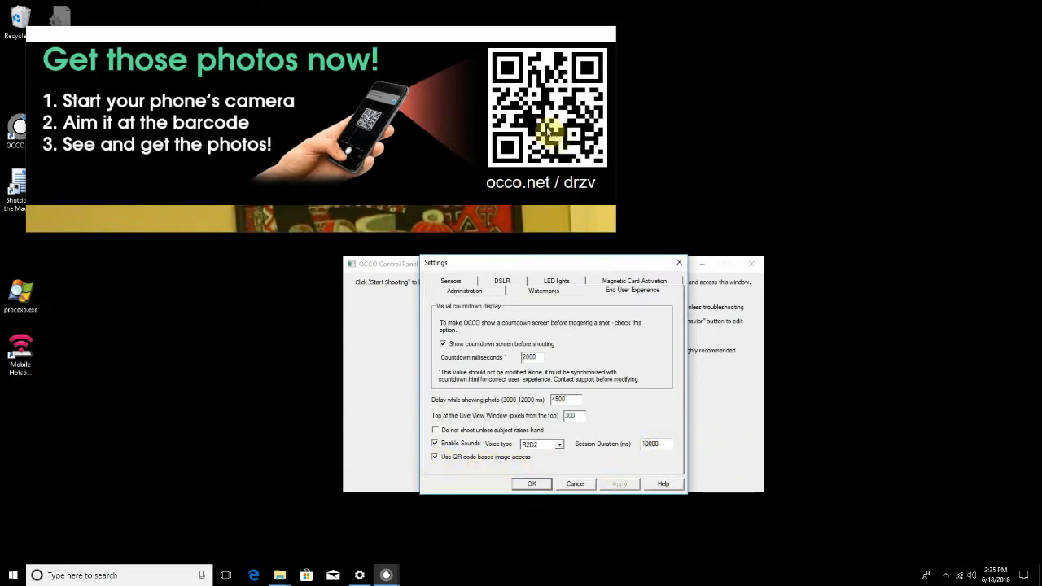
click(531, 484)
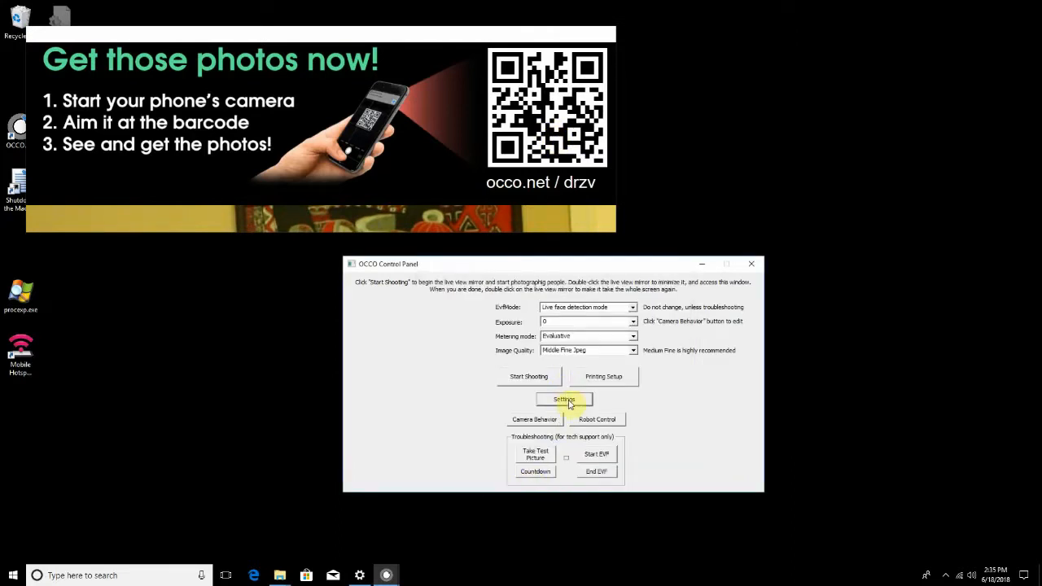
- In the camera behavior settings, try automatic ISO with the shutter speed forced to 100
click(531, 421)
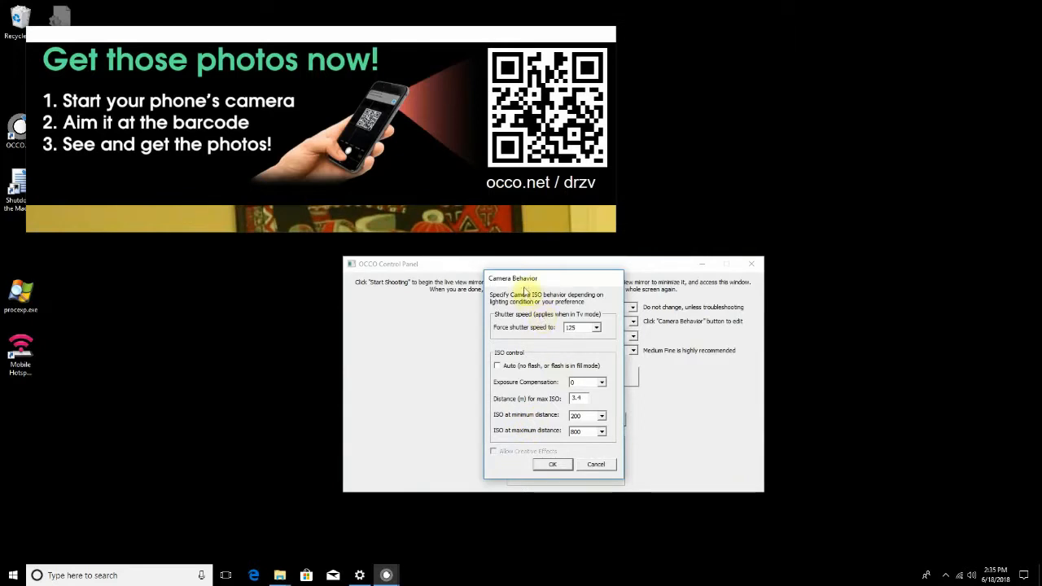
drag(529, 280, 536, 278)
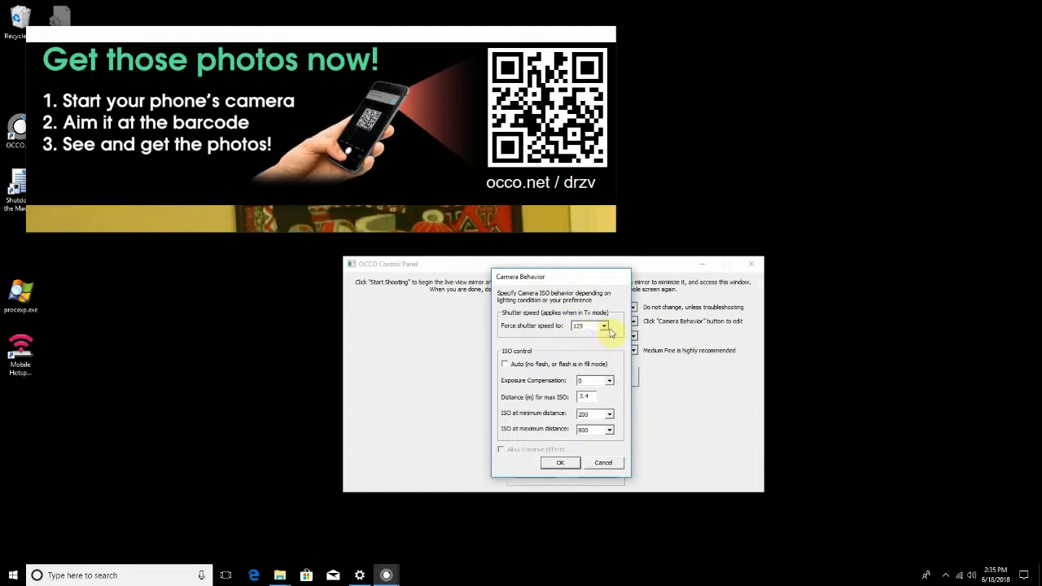
click(605, 328)
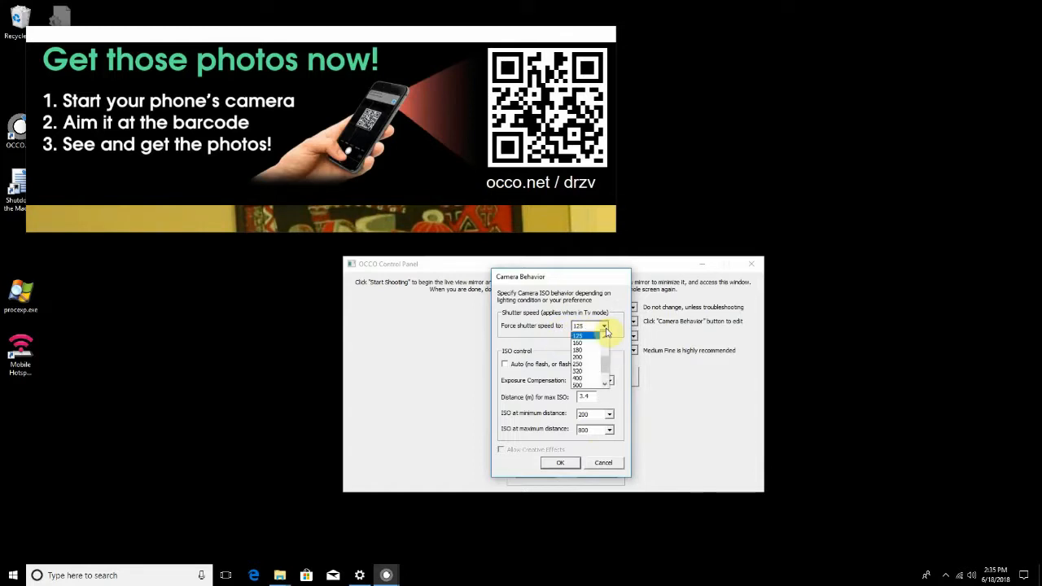
click(605, 328)
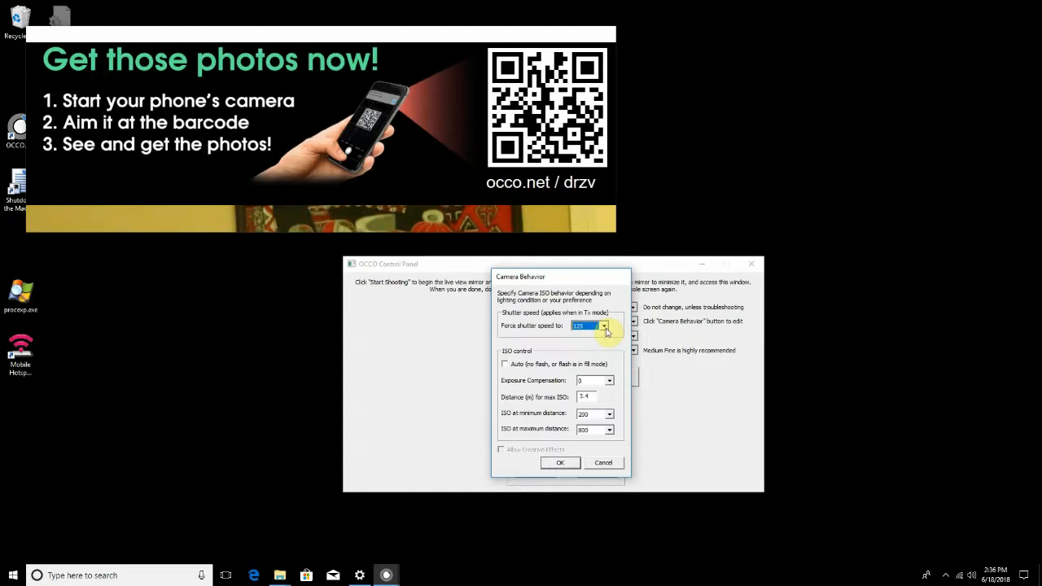
click(516, 366)
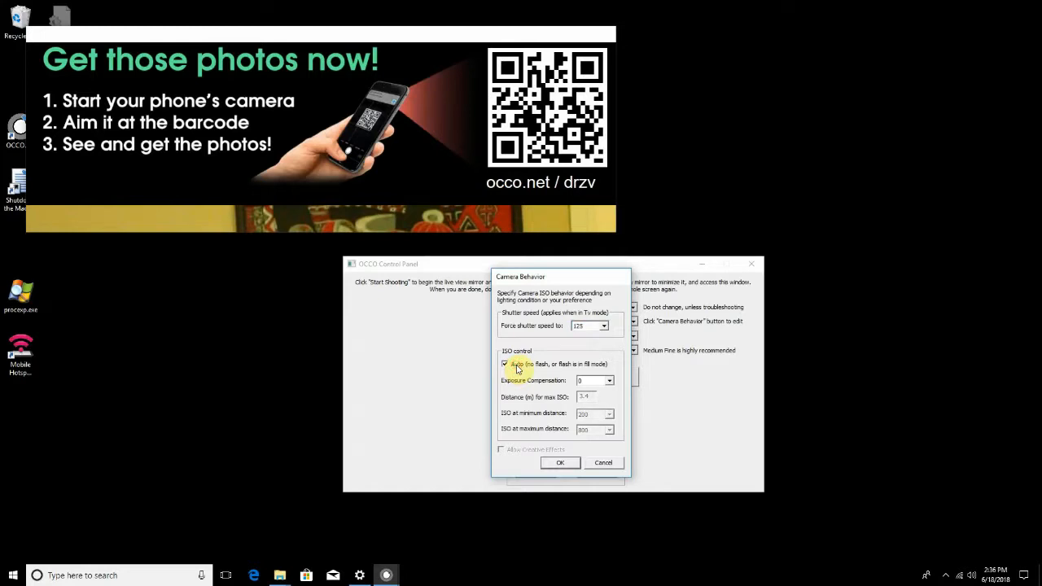
click(603, 326)
click(605, 338)
click(605, 338)
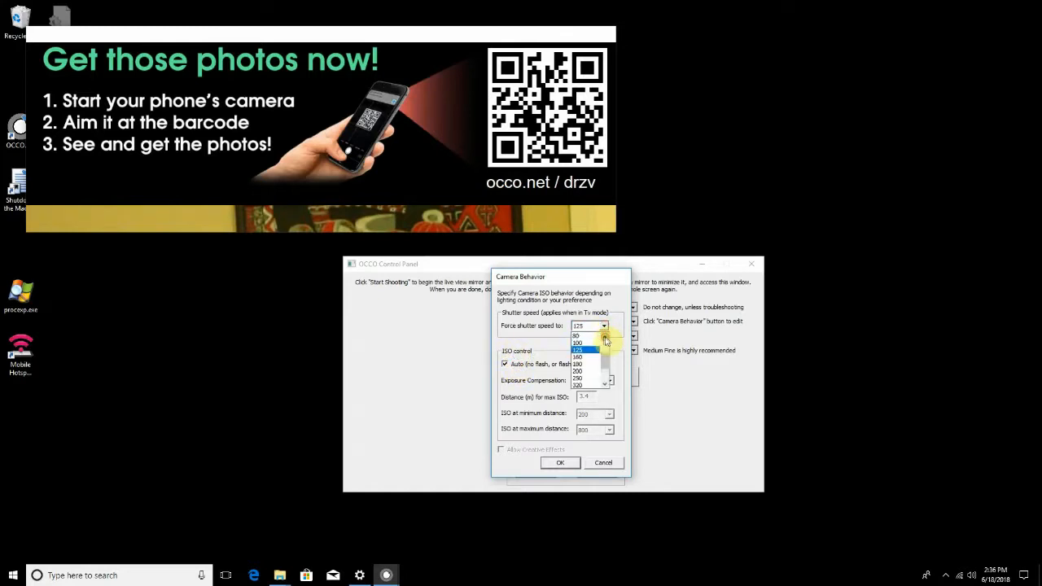
click(585, 344)
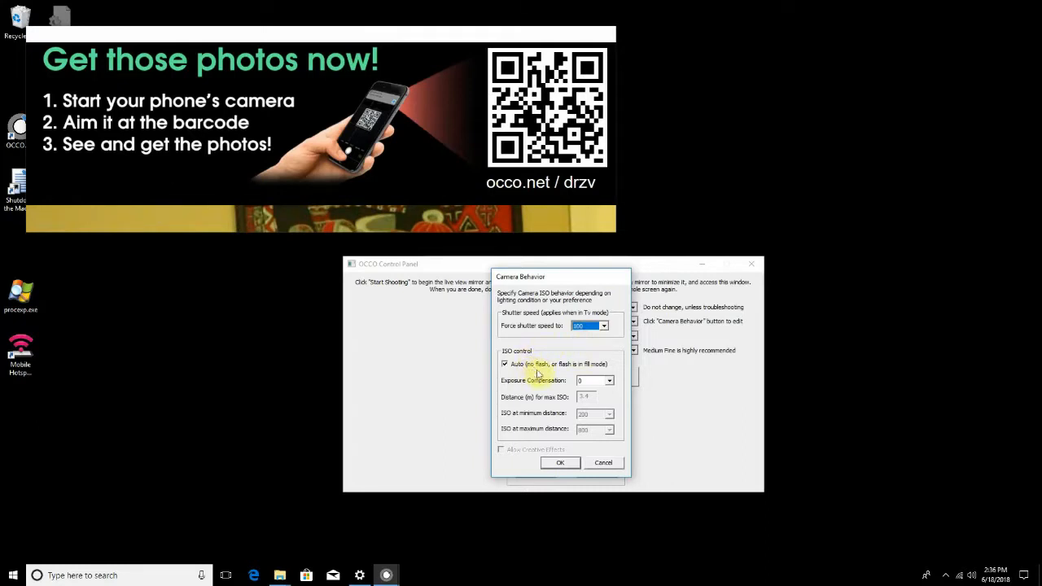
- Try an exposure compensation of -2/3 in the camera behavior settings
click(610, 381)
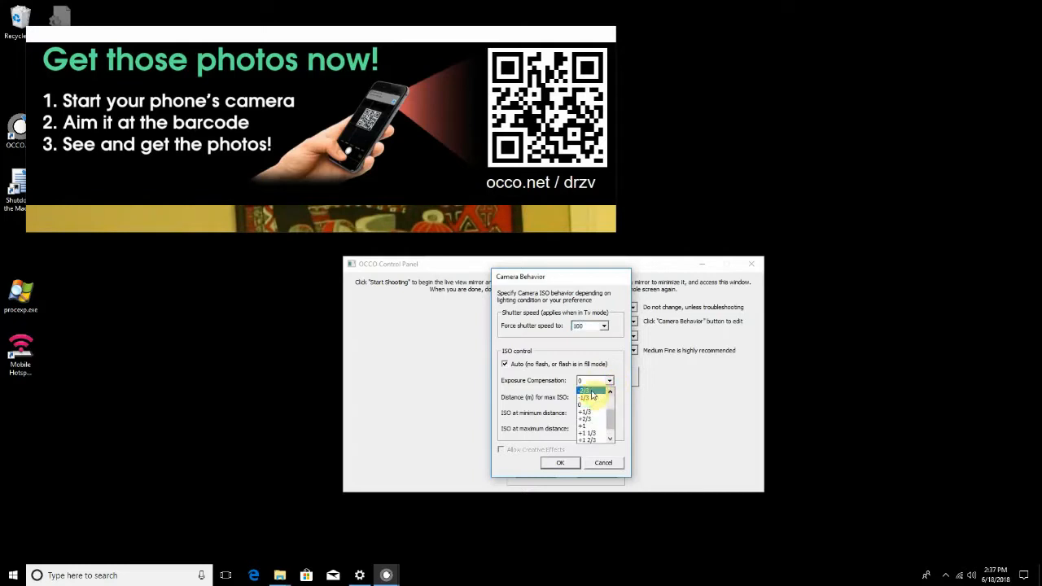
click(592, 392)
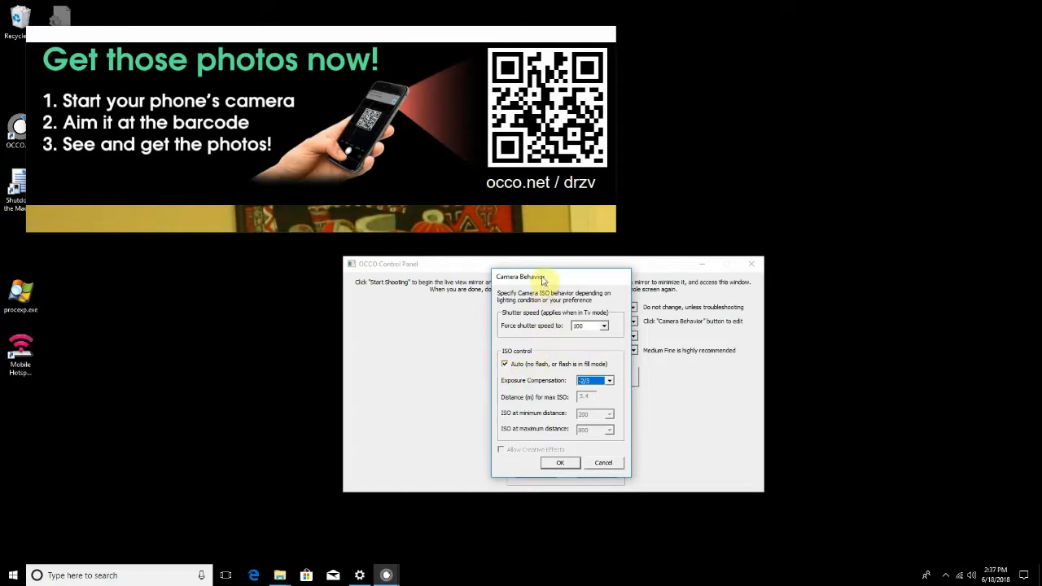
drag(539, 280, 551, 284)
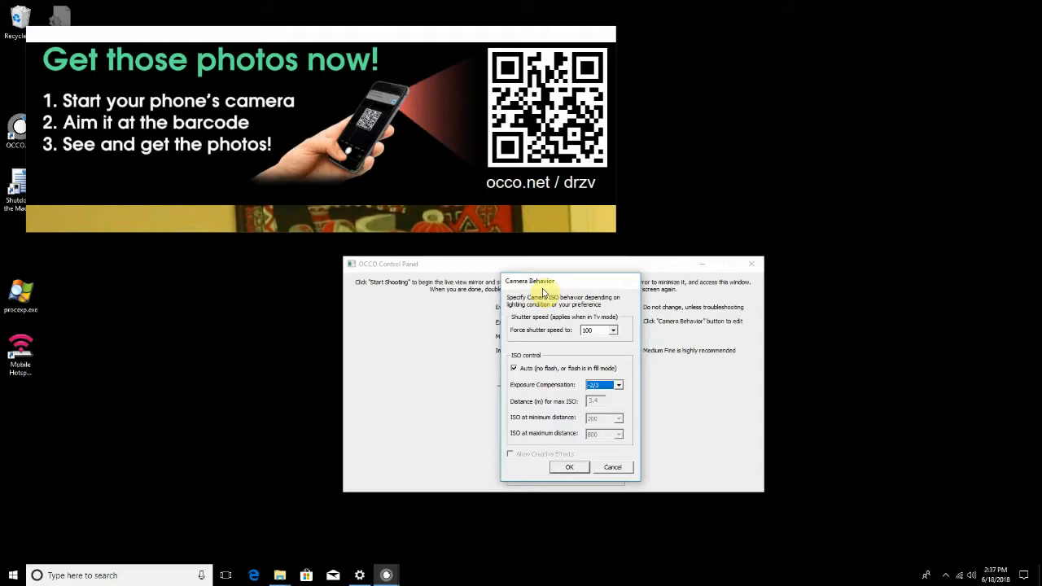
drag(548, 281, 551, 276)
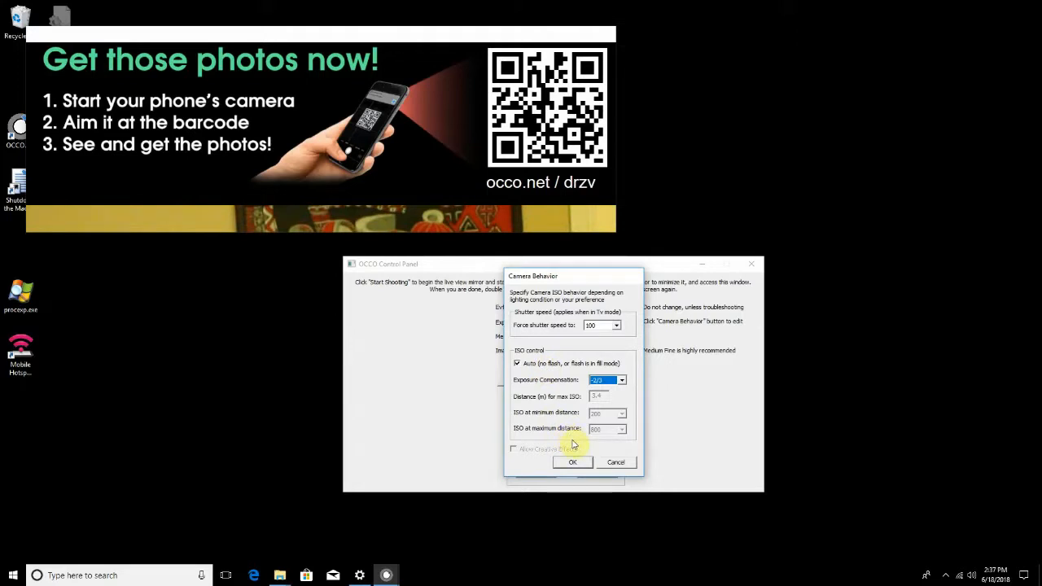
- Turn off automatic ISO and return the exposure compensation to 0 and the forced shutter speed to 125
click(532, 365)
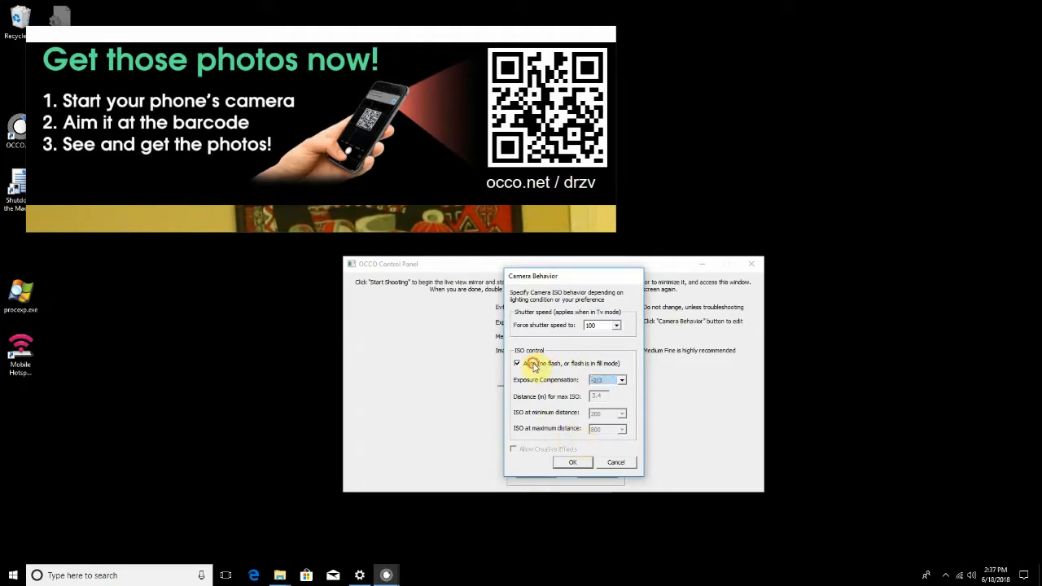
click(622, 381)
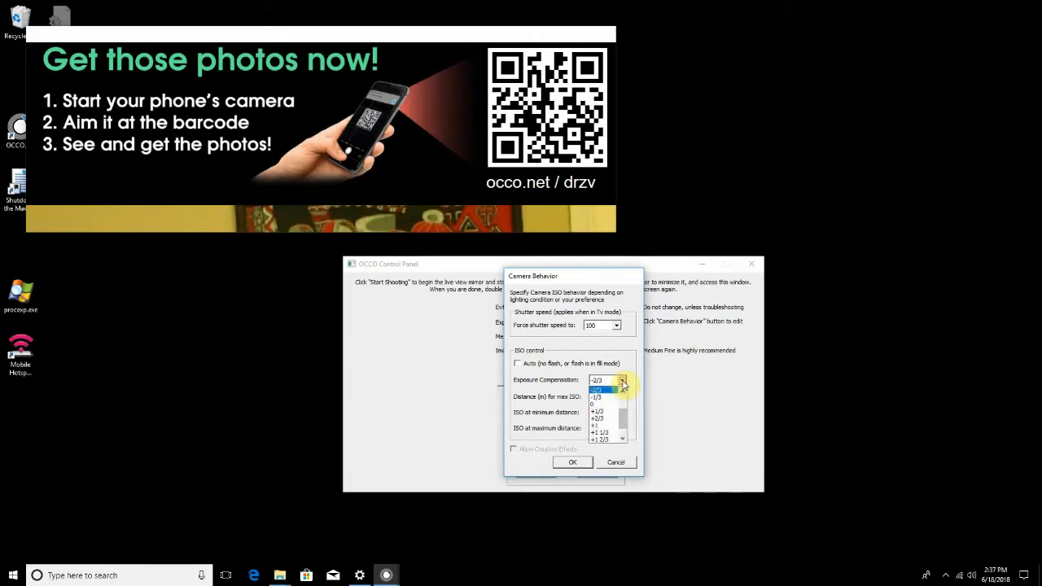
click(602, 390)
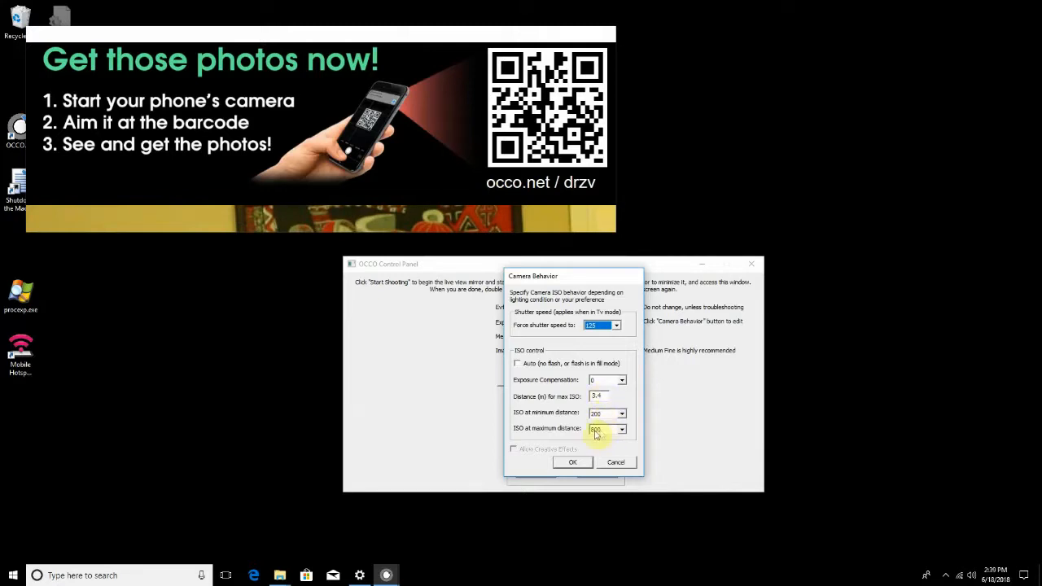
- Try ISO 800 at minimum distance and ISO 1600 at maximum distance, and discard the camera behavior changes
double_click(597, 397)
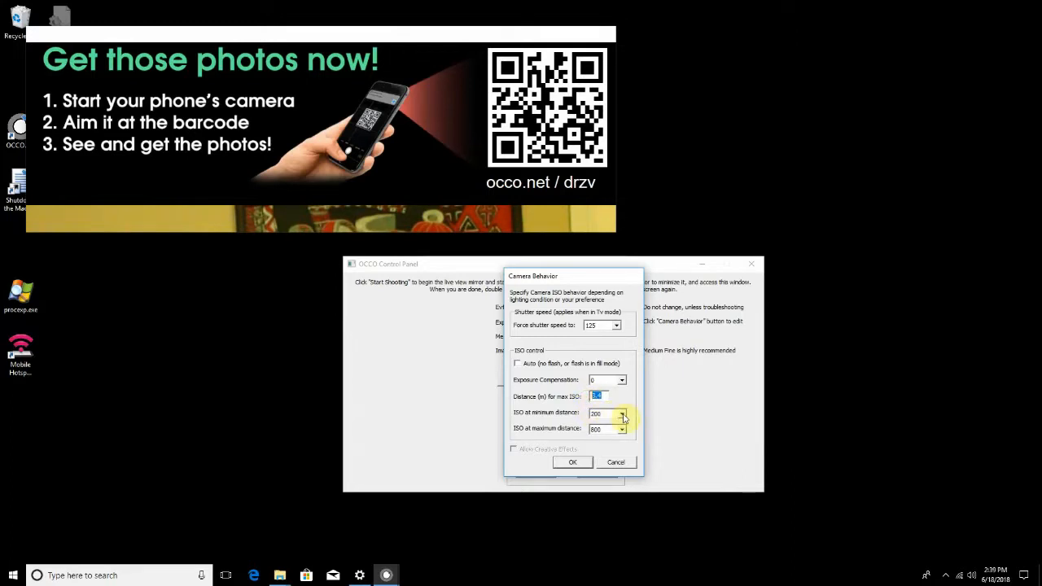
click(623, 417)
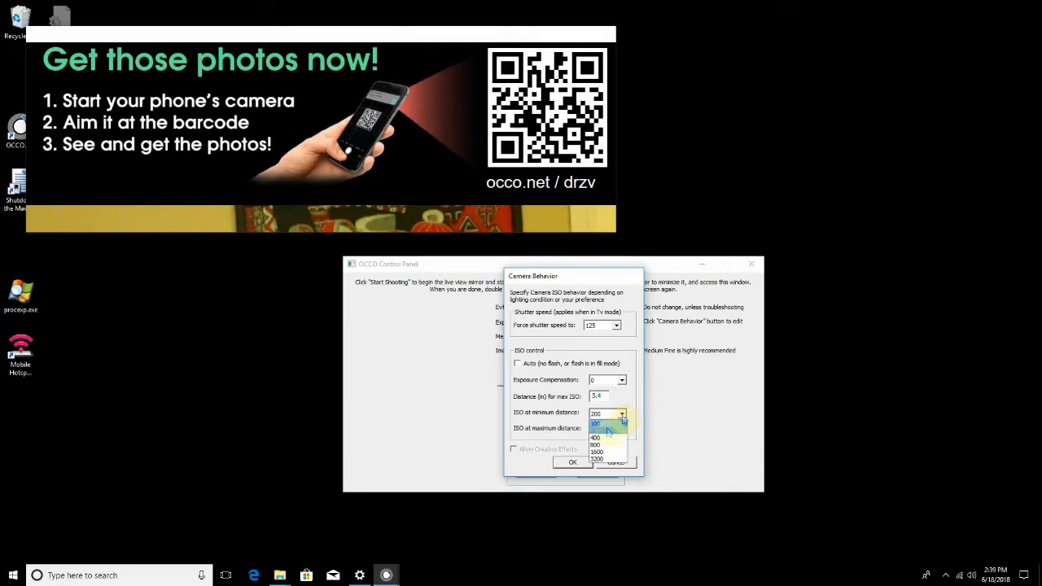
click(618, 439)
click(622, 430)
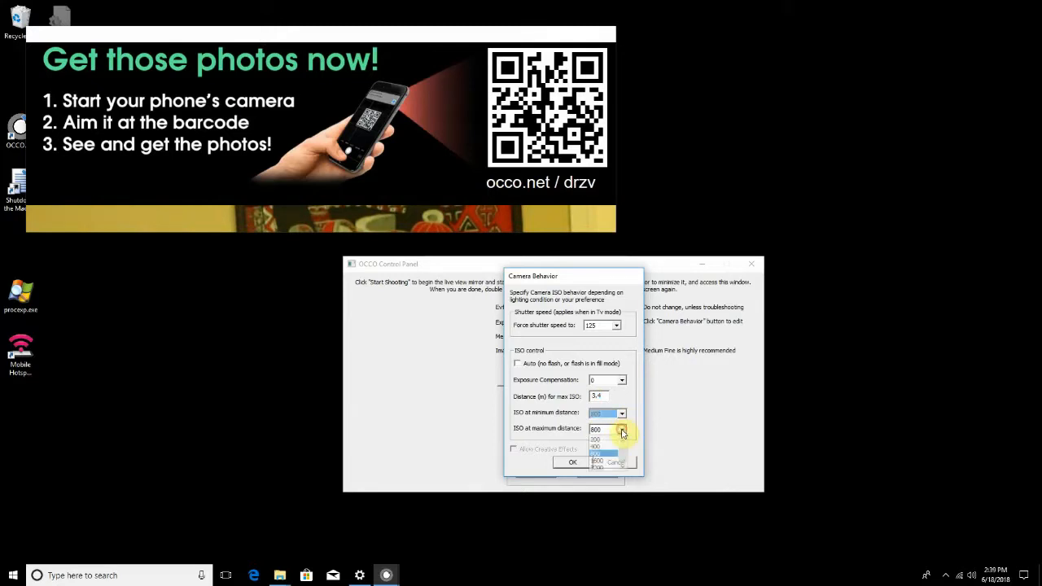
click(618, 445)
click(622, 430)
click(603, 466)
click(601, 396)
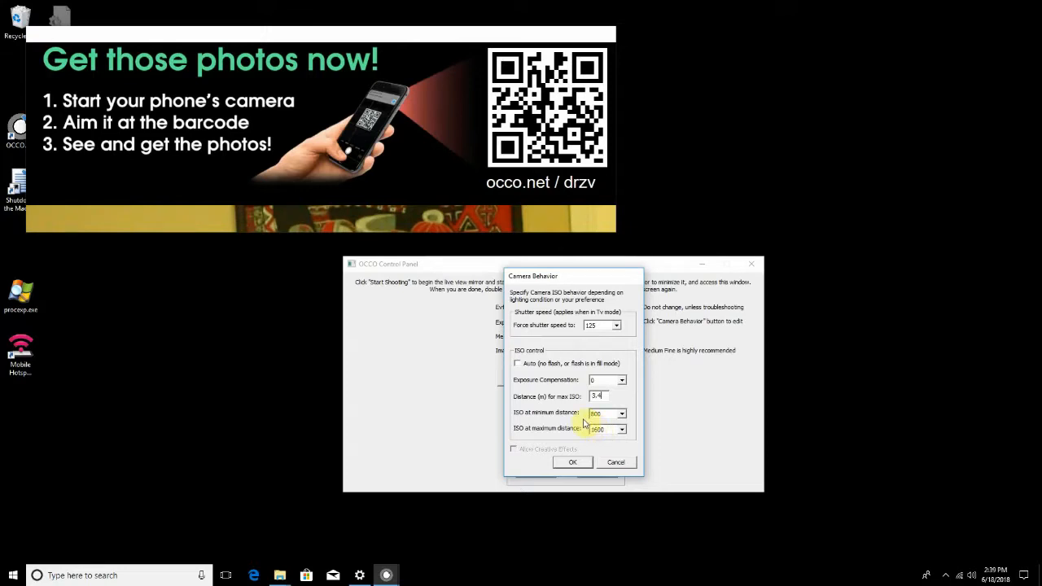
click(617, 463)
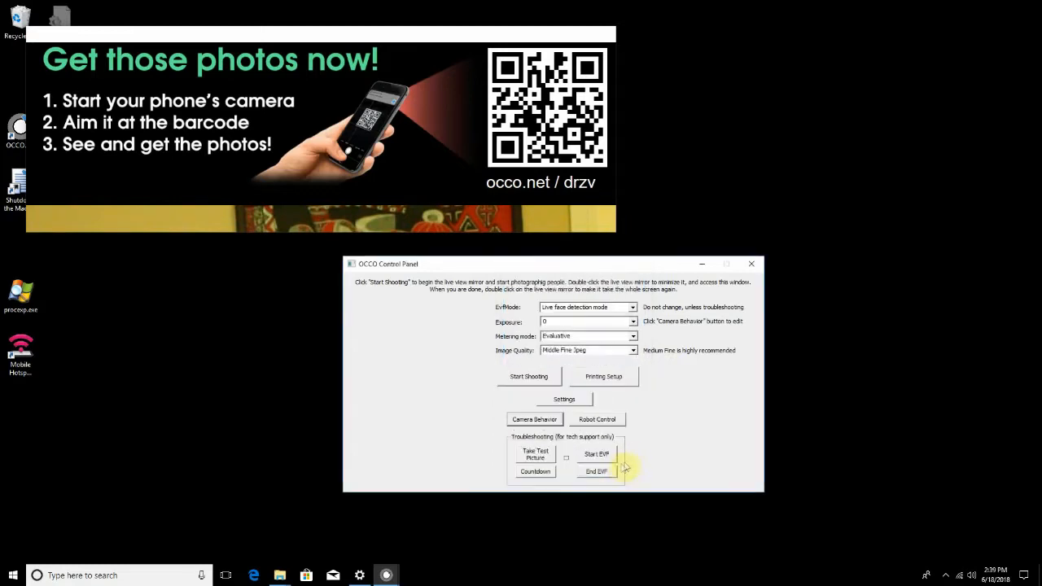
- In the robot control parameters, try limiting the pan actuator to a minimum position of -100 and a maximum of 100
click(603, 423)
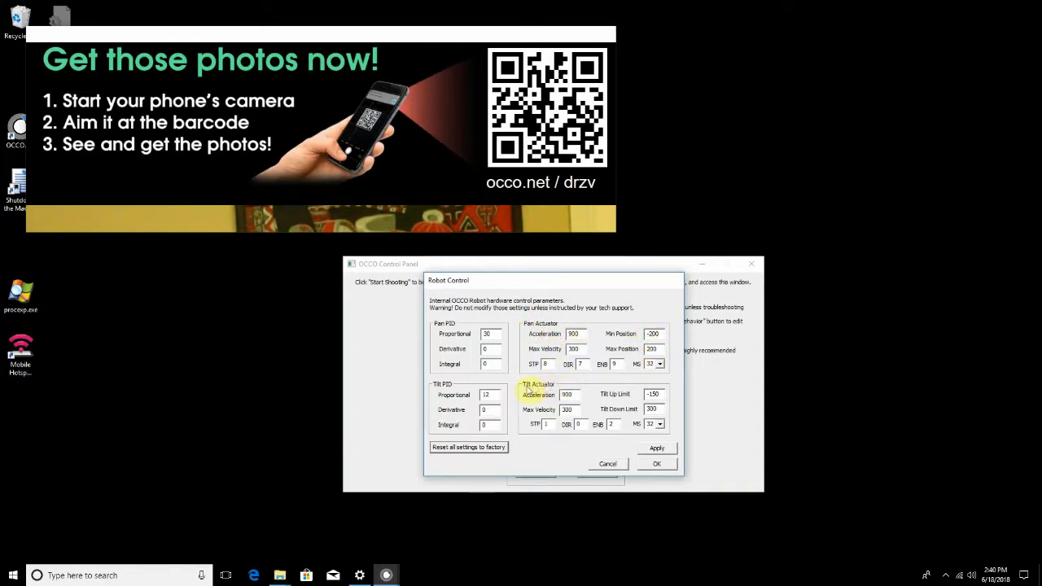
drag(646, 334, 661, 334)
click(662, 335)
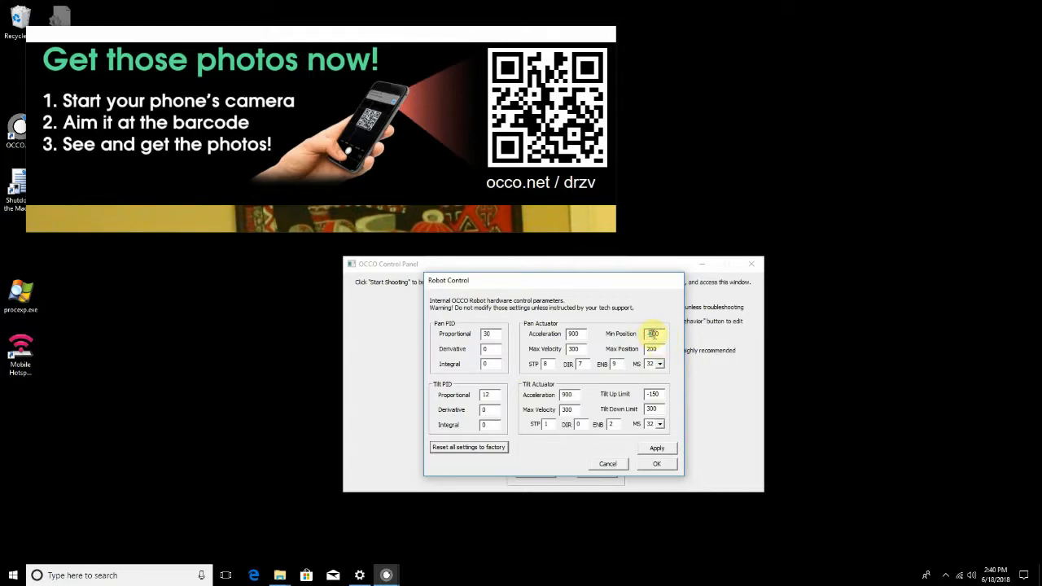
text(1)
drag(652, 349, 645, 350)
text(1)
- Review the tilt limits, try a pan minimum position of -200, and discard the robot control changes
double_click(652, 408)
double_click(656, 395)
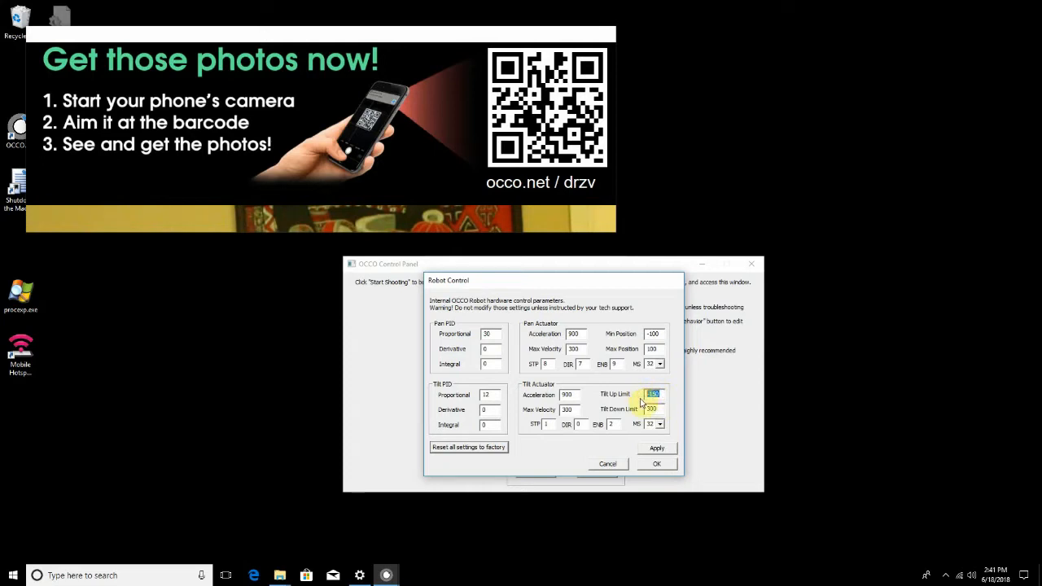
click(652, 395)
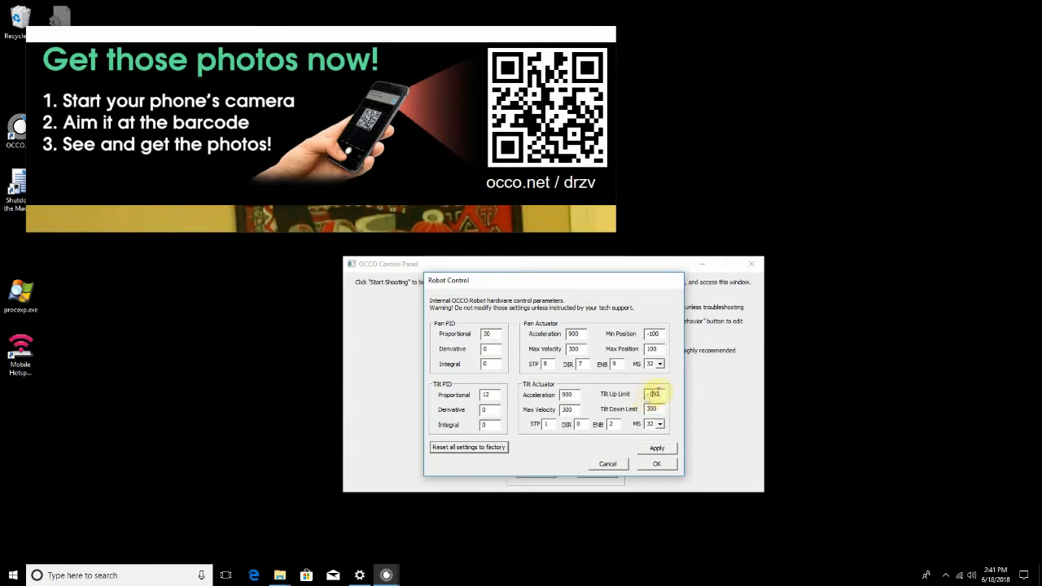
click(652, 335)
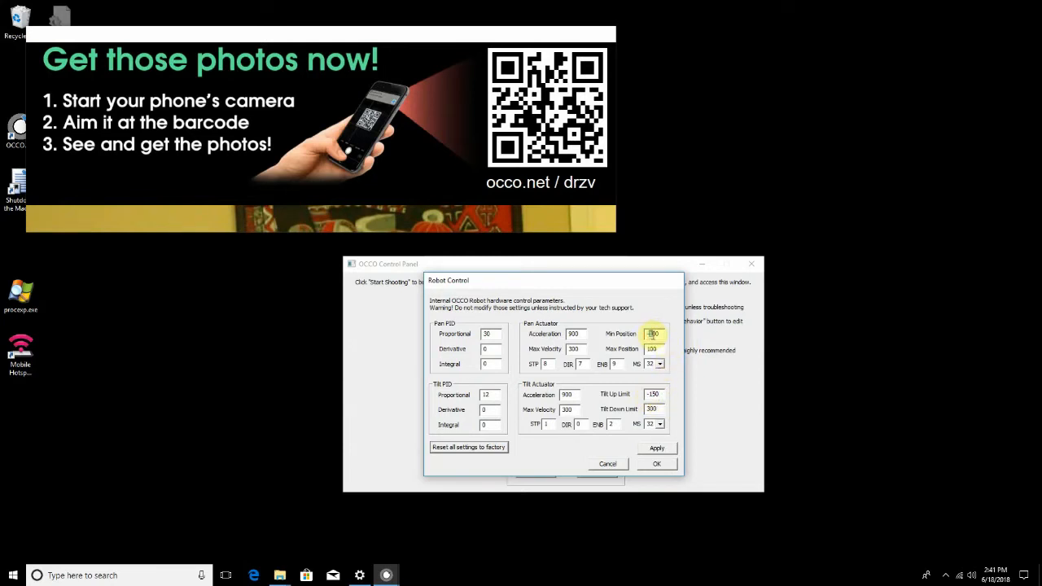
text(2)
click(604, 465)
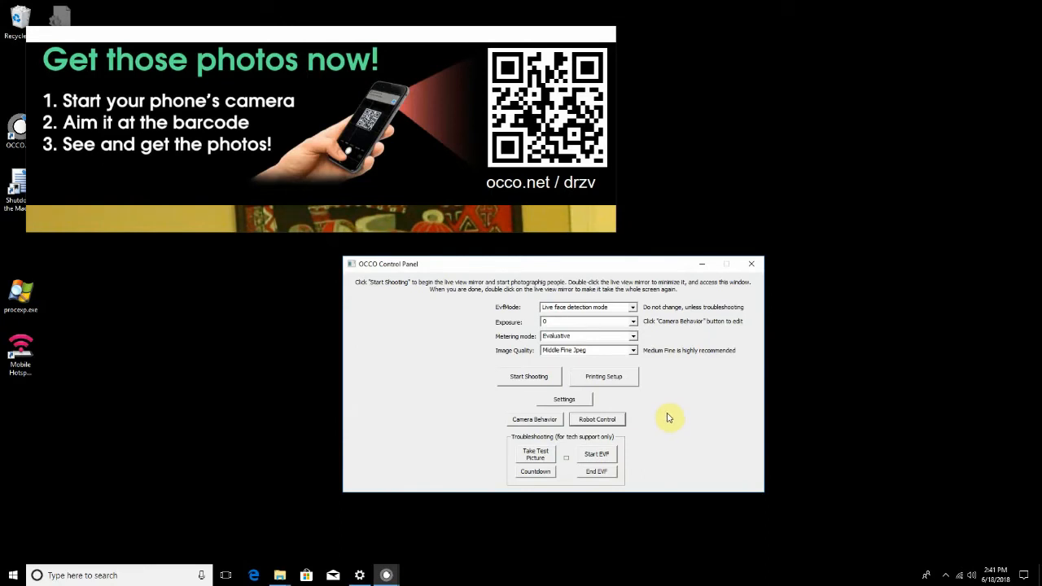